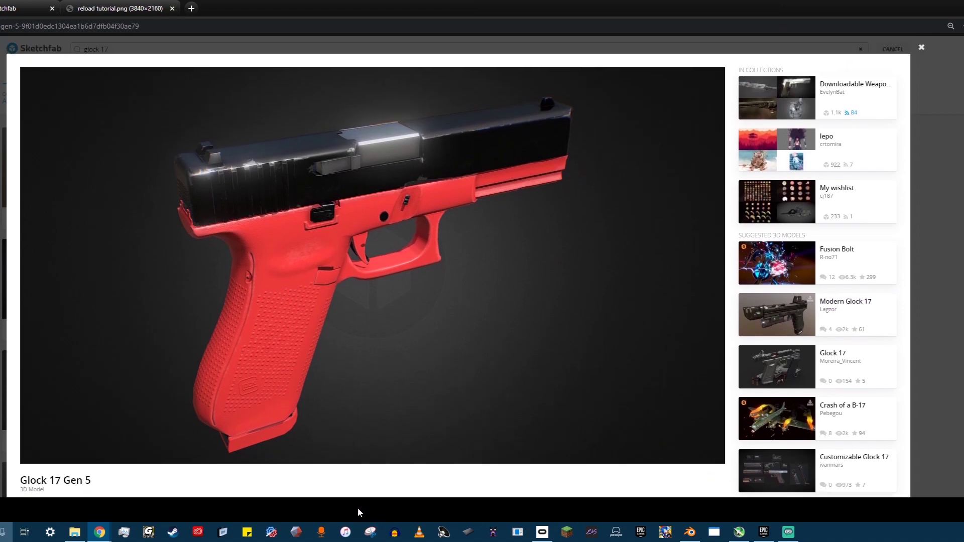
Inspect the Glock 17 Gen 5 model on Sketchfab and browse the !Models backup folder in File Explorer
mouse_move(251, 361)
left_mouse_down()
mouse_move(265, 316)
mouse_move(299, 316)
mouse_move(250, 362)
left_mouse_up()
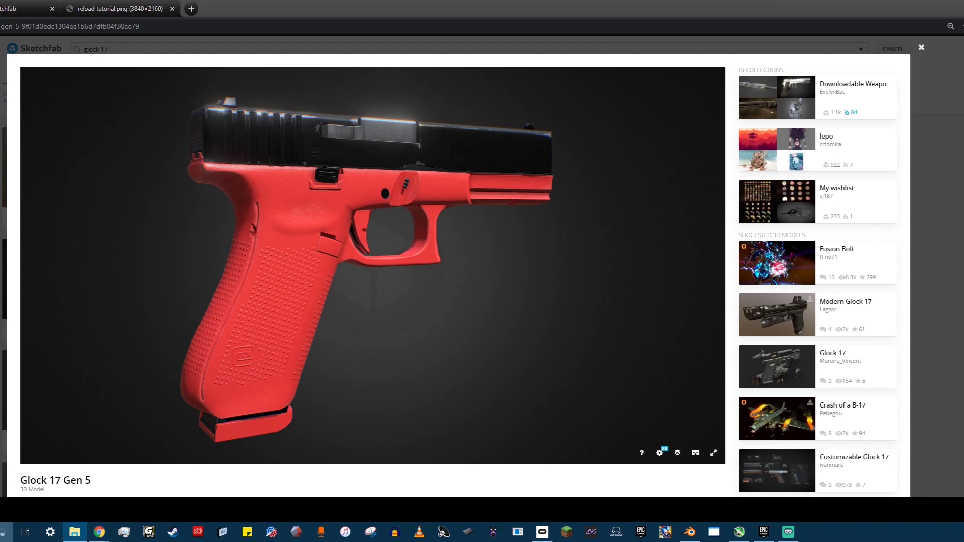
left_click_drag(1, 169, 383, 1)
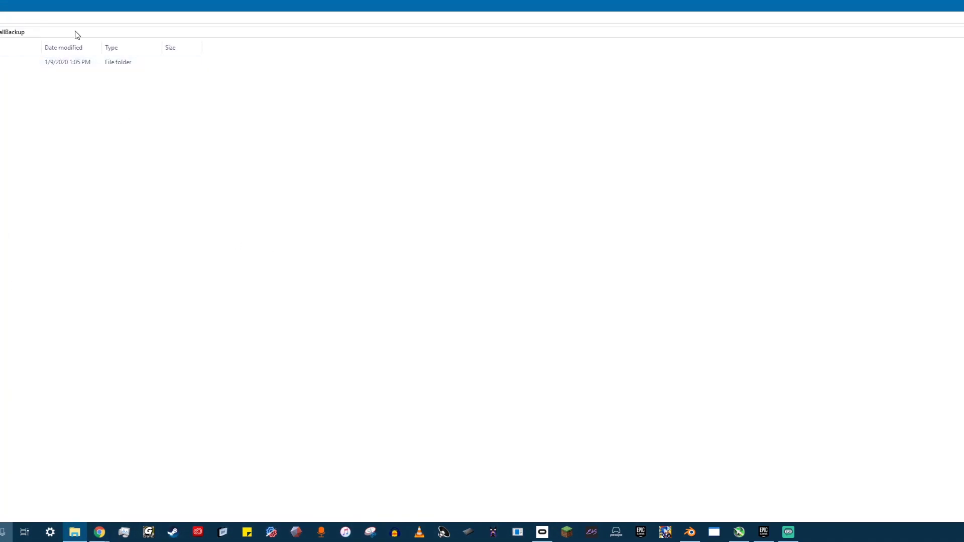
left_click(1, 62)
double_click(1, 62)
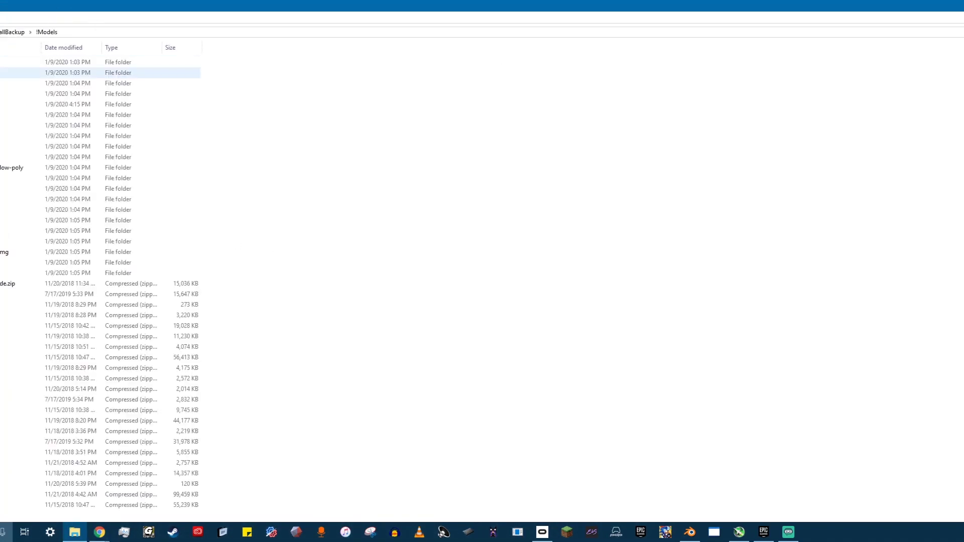
double_click(1, 104)
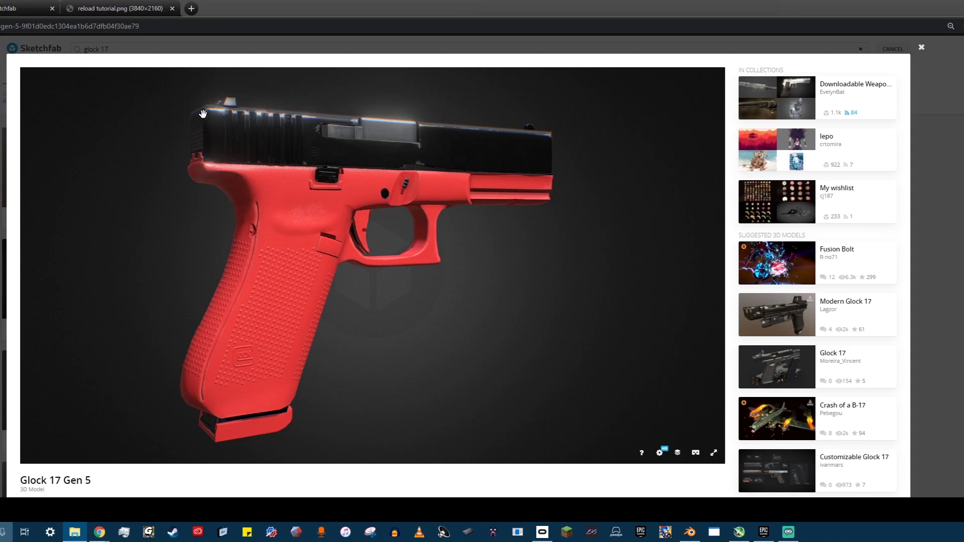
left_click(187, 9)
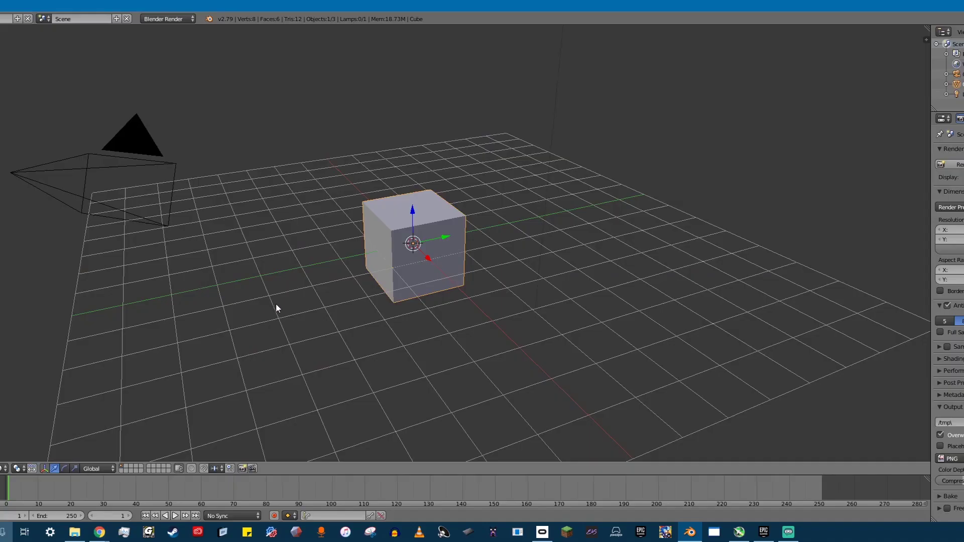
Switch to Blender and delete the default cube from the scene
mouse_move(276, 308)
middle_mouse_down()
mouse_move(409, 301)
mouse_move(280, 299)
middle_mouse_up()
key("x")
left_click(280, 299)
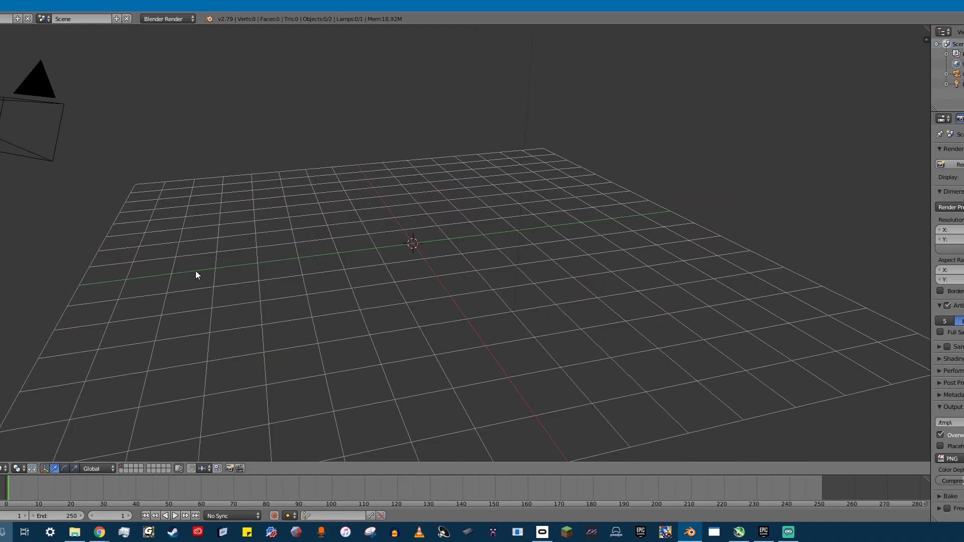
Import the Glock FBX model from the Glock17ModModel\glock-17-gen-5\source\full folder
mouse_move(1, 209)
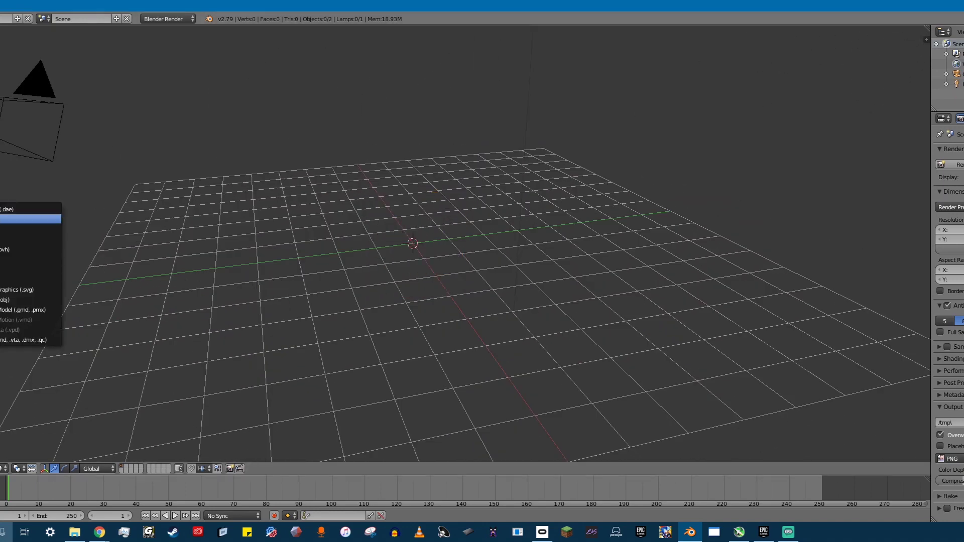
left_click(2, 239)
left_click(2, 240)
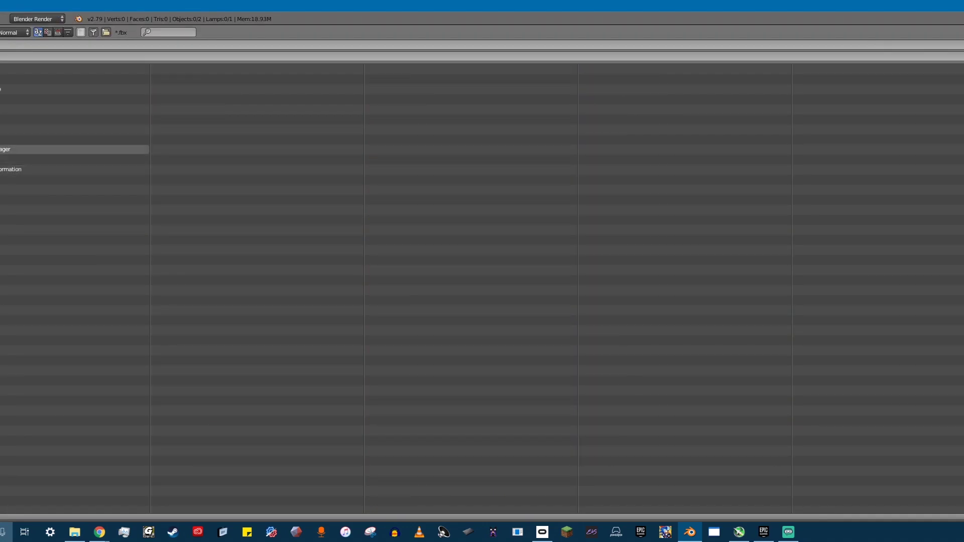
left_click(2, 139)
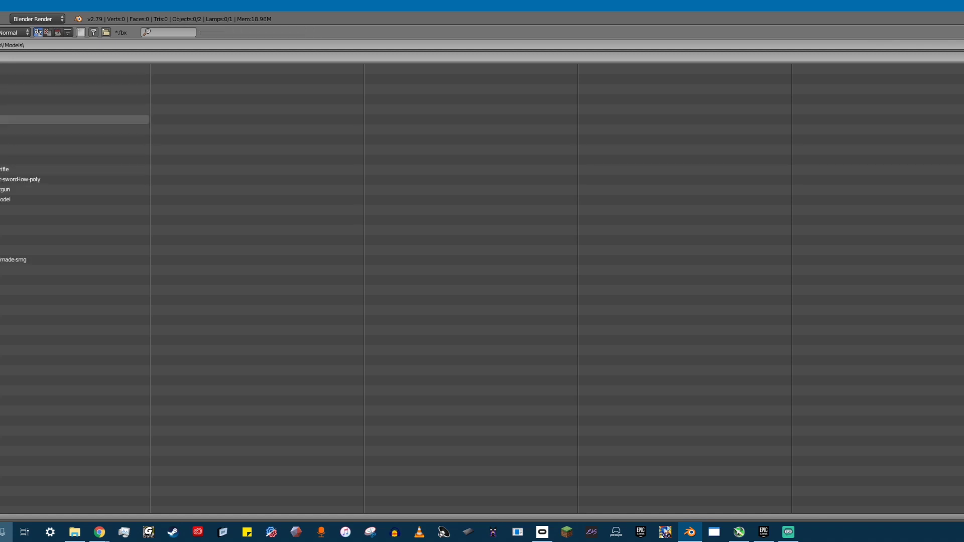
left_click(68, 119)
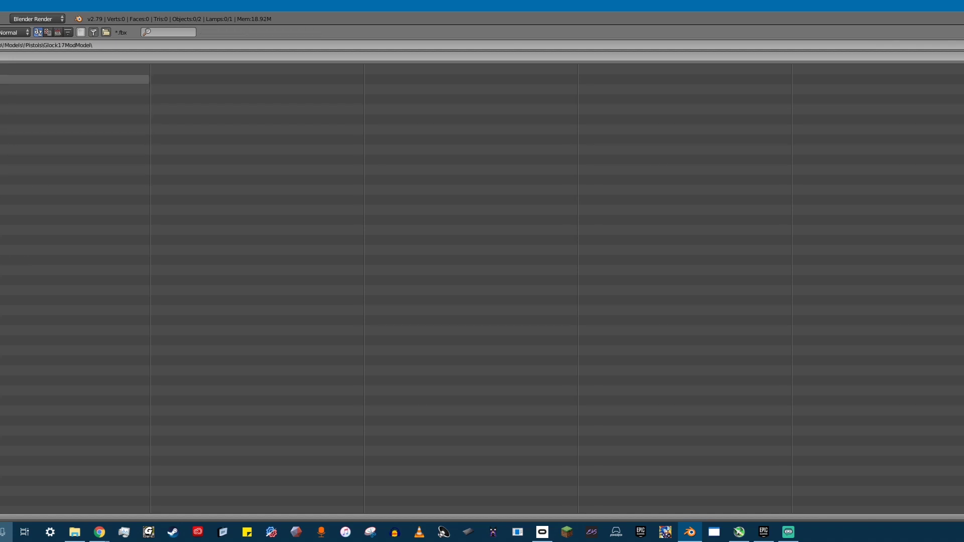
left_click(1, 79)
left_click(1, 79)
left_click(2, 79)
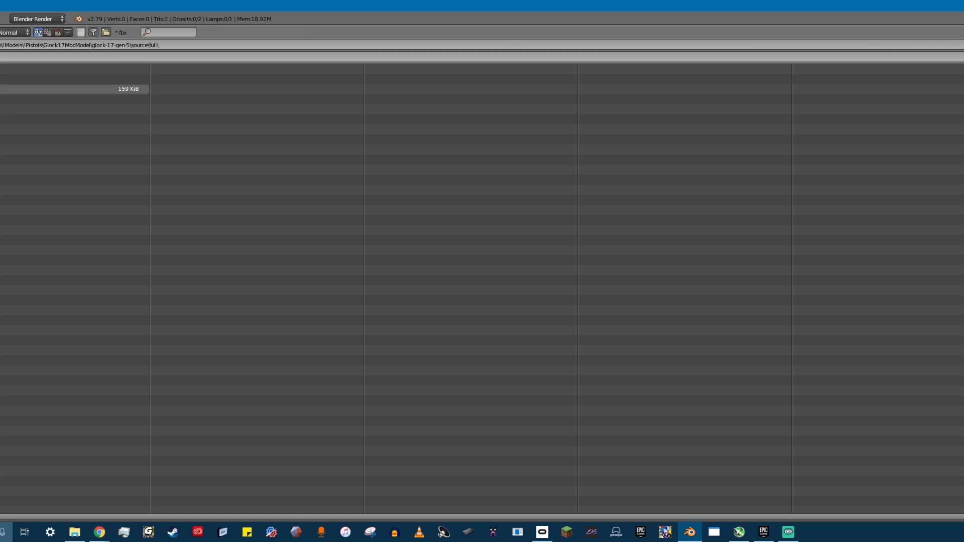
double_click(91, 90)
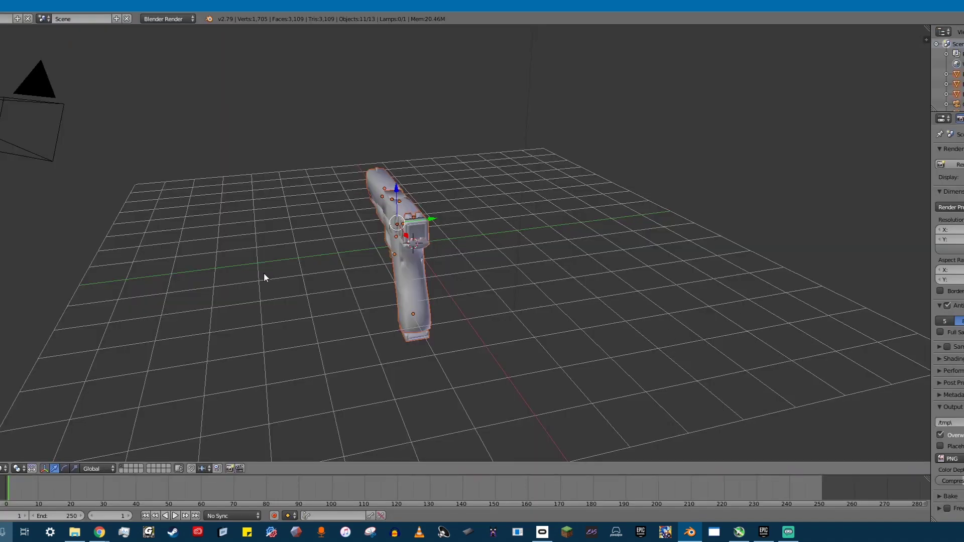
Join the magazine release button (Button_low) to the pistol frame (Base_low)
middle_click_drag(265, 275, 404, 314)
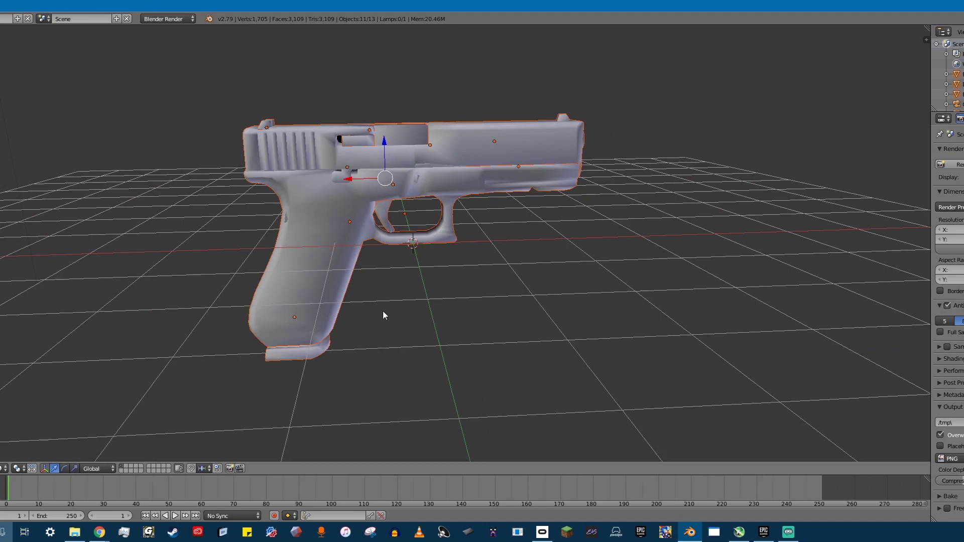
middle_click_drag(387, 317, 328, 335)
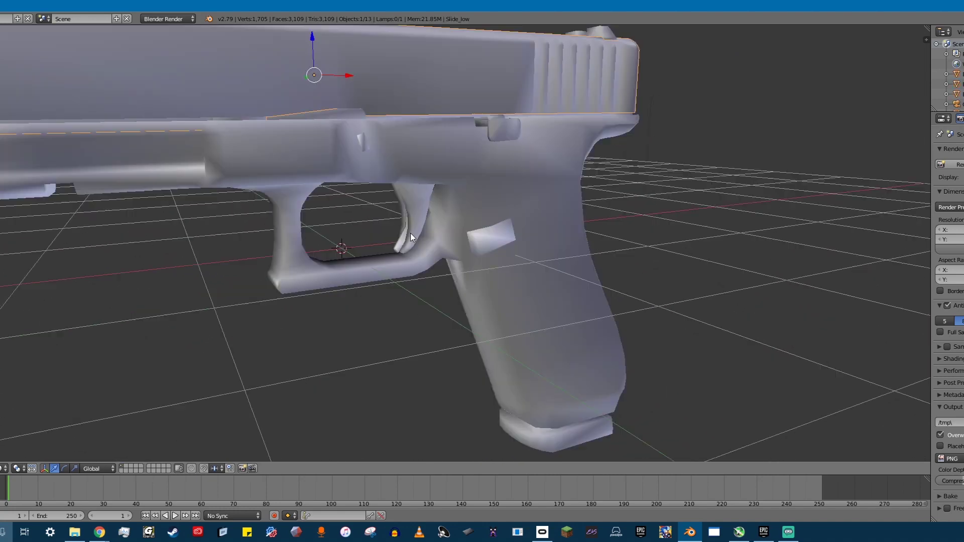
middle_click_drag(356, 293, 331, 295)
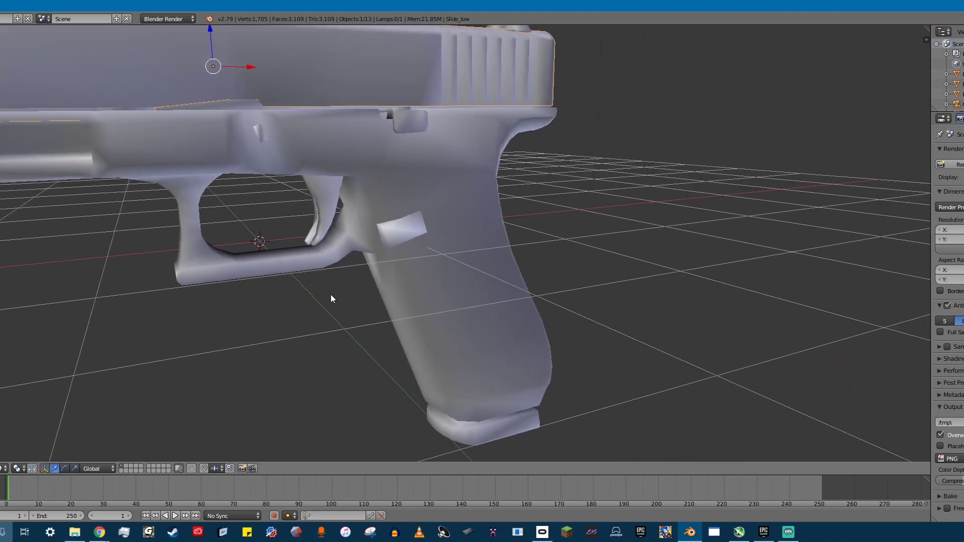
right_click(411, 232)
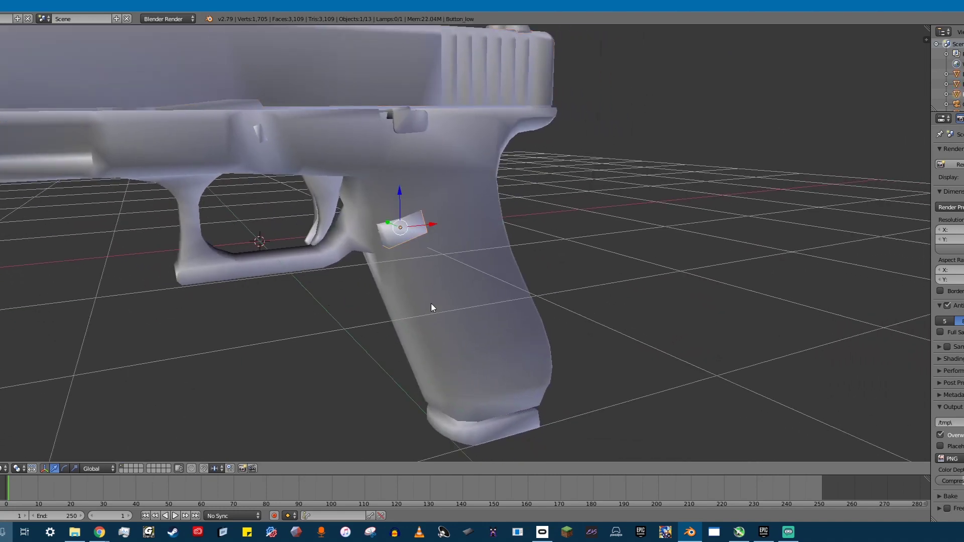
right_click(464, 316, "shift")
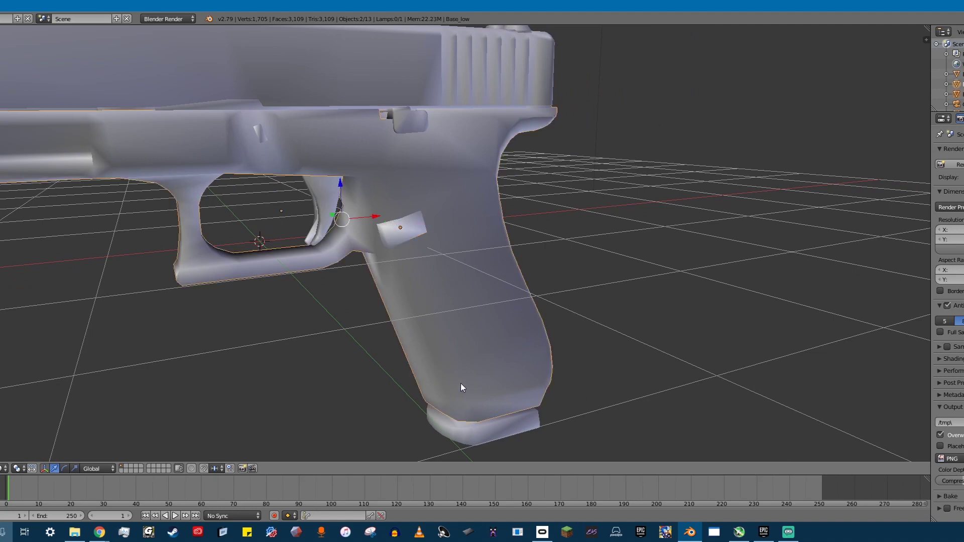
Join the Delay_low part beneath the slide to the Base_low frame
right_click(423, 145)
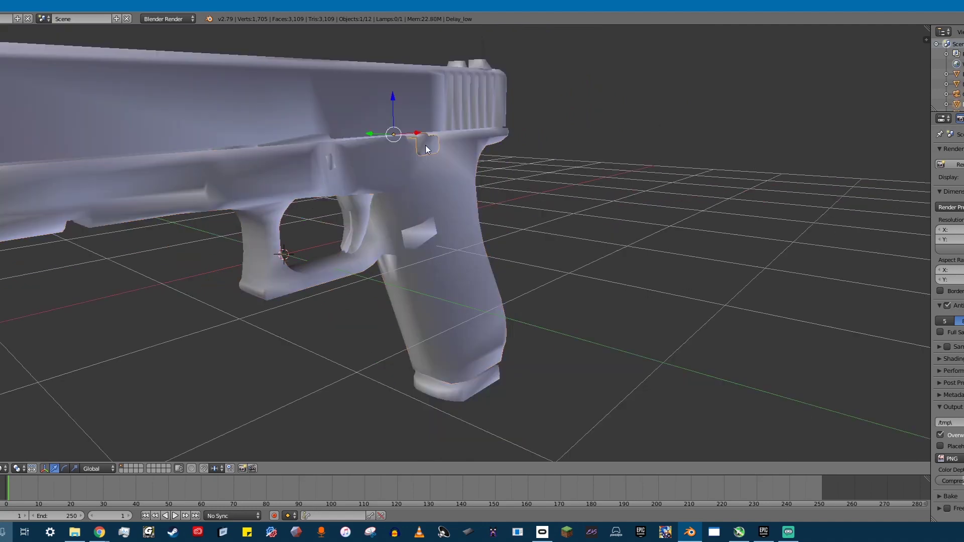
middle_click_drag(463, 272, 433, 237)
right_click(433, 234, "shift")
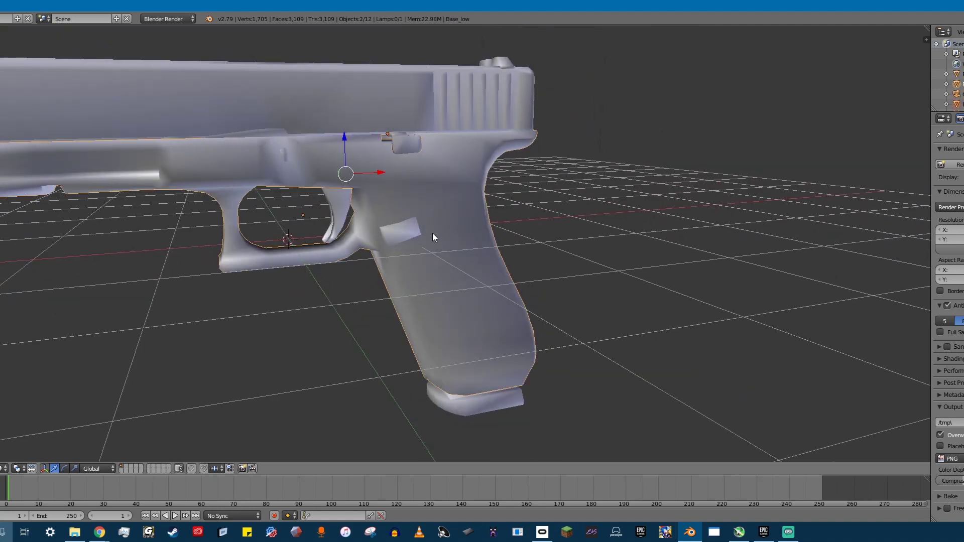
key("ctrl+j")
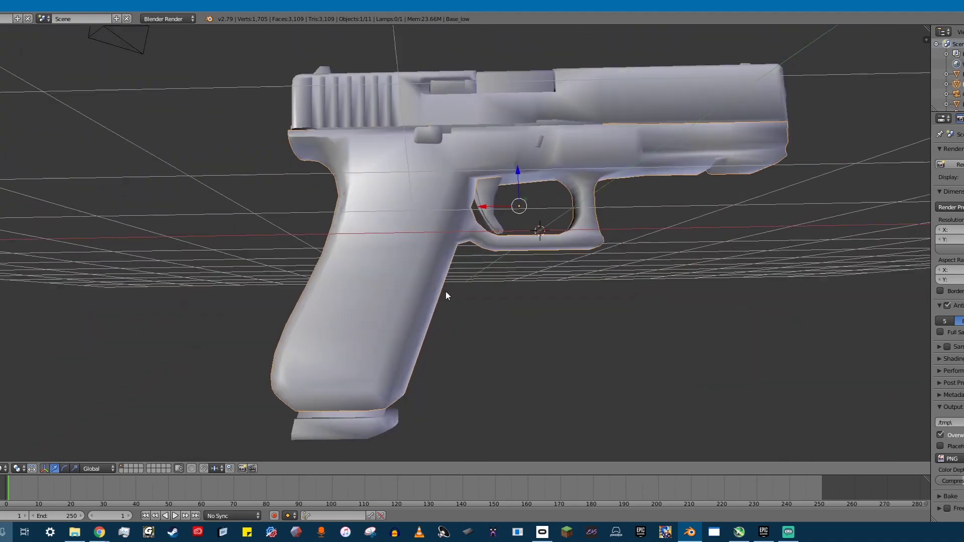
Move the joined frame aside to check that its attached parts follow, and undo each move
middle_click_drag(447, 296, 286, 203)
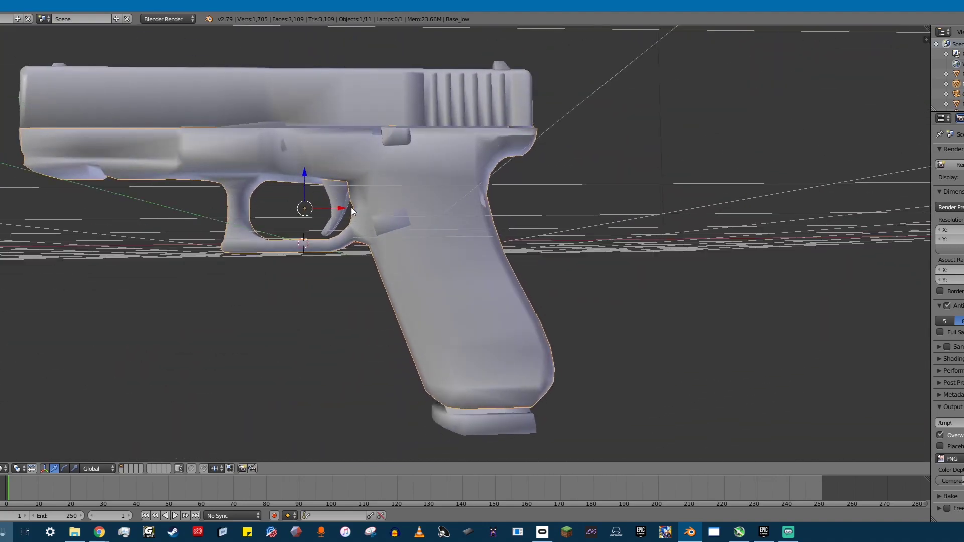
left_click_drag(349, 207, 331, 219)
key("ctrl+z")
key("a")
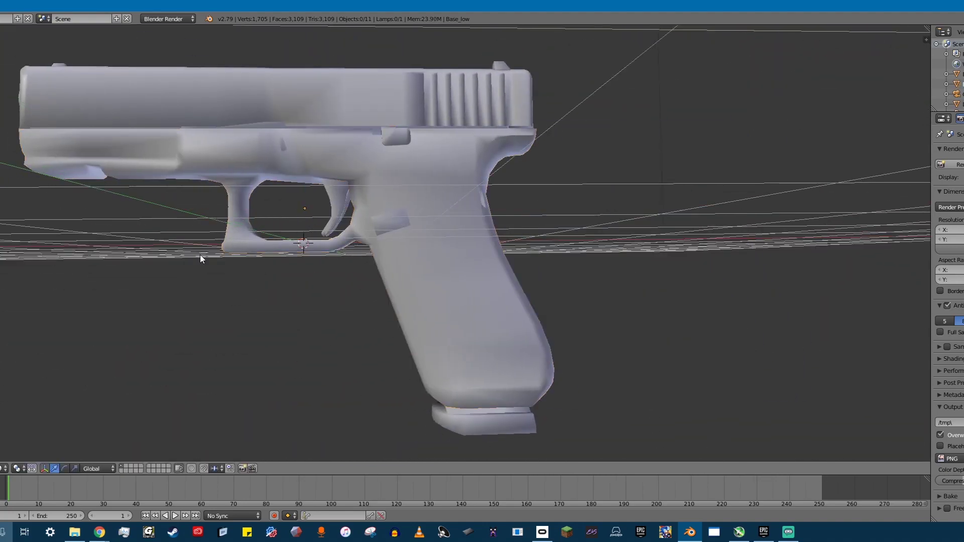
right_click(496, 260)
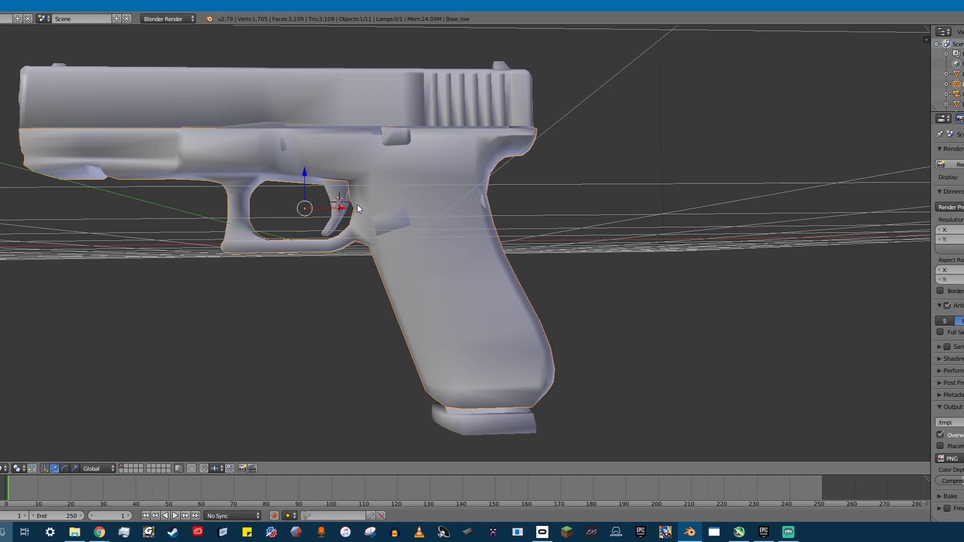
left_click_drag(346, 208, 508, 232)
key("ctrl+z")
Join Detail_low with the chamber block in the ejection port, and merge them into the Base_low frame
middle_click_drag(303, 259, 511, 249)
right_click(371, 422)
key("KP_1")
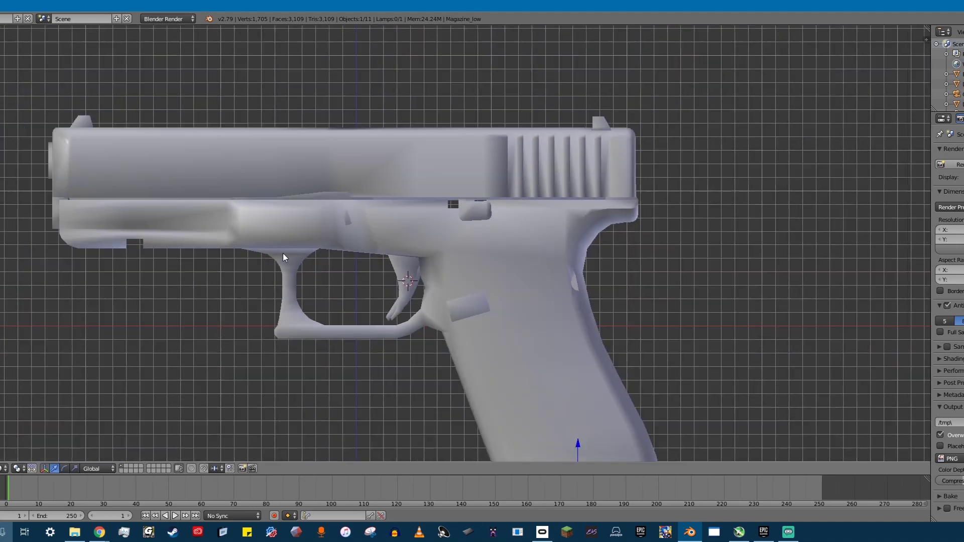
middle_click_drag(269, 246, 407, 164)
right_click(407, 164)
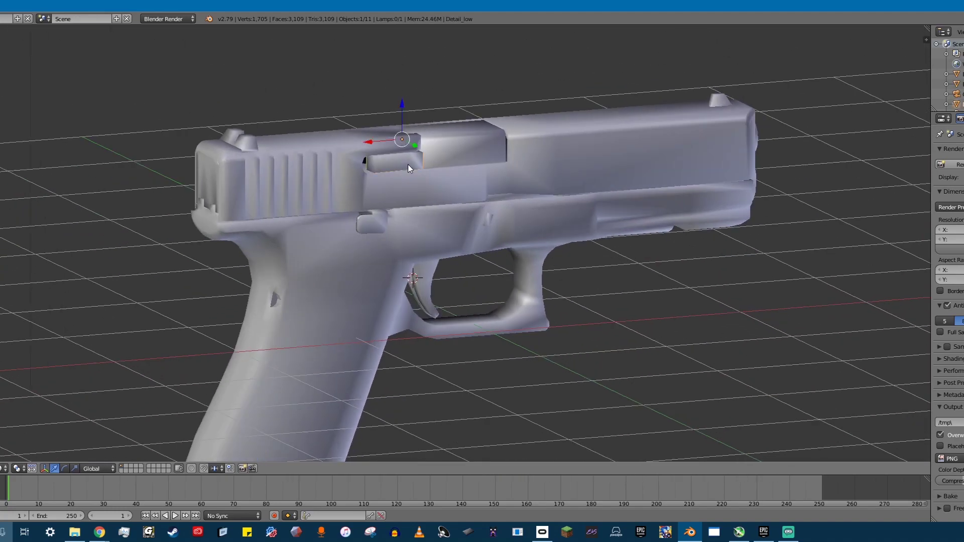
right_click(453, 161, "shift")
key("ctrl+j")
right_click(346, 277, "shift")
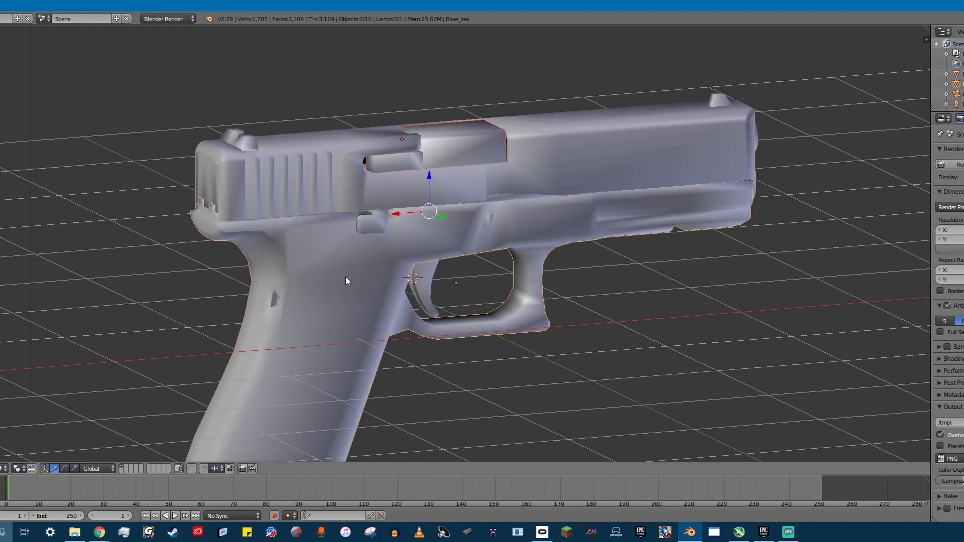
key("ctrl+j")
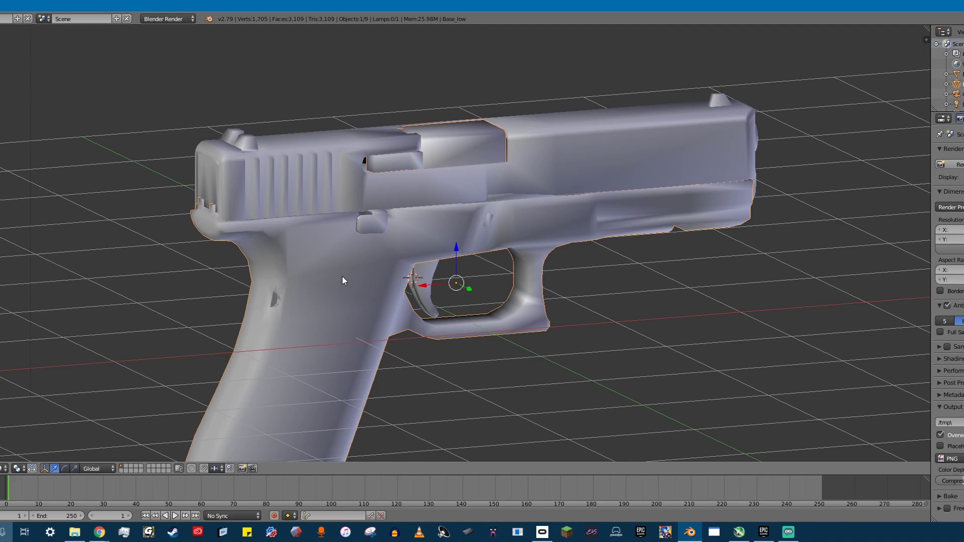
Lift the slide off the frame to inspect the separate parts beneath it, and undo the move
middle_click_drag(361, 304, 417, 297)
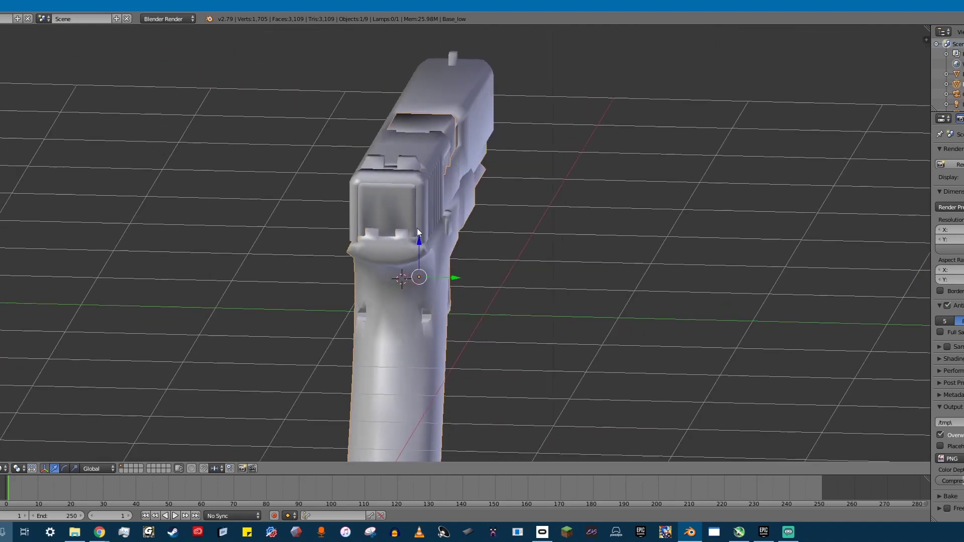
right_click(417, 227)
middle_click_drag(517, 282, 462, 279)
left_click_drag(506, 131, 514, 449)
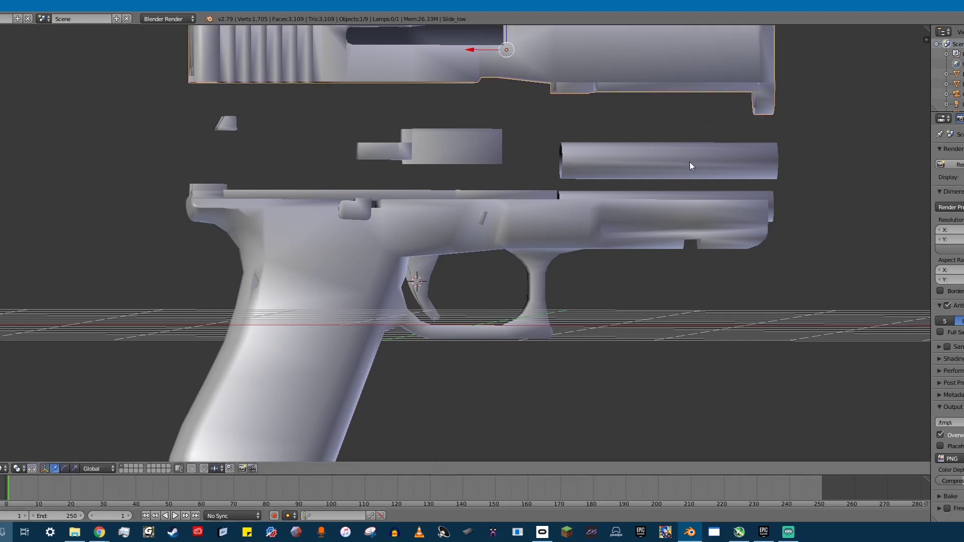
middle_click_drag(298, 190, 317, 340)
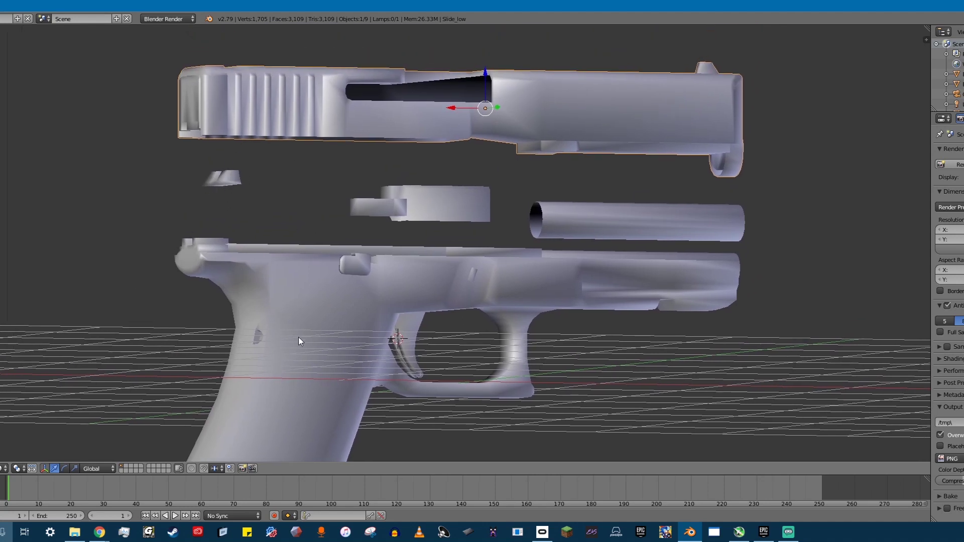
key("ctrl+z")
Save the project as InstructoGlock.blend in the Glock17ModModel folder
mouse_move(356, 267)
middle_mouse_down()
mouse_move(508, 257)
mouse_move(450, 275)
mouse_move(350, 260)
middle_mouse_up()
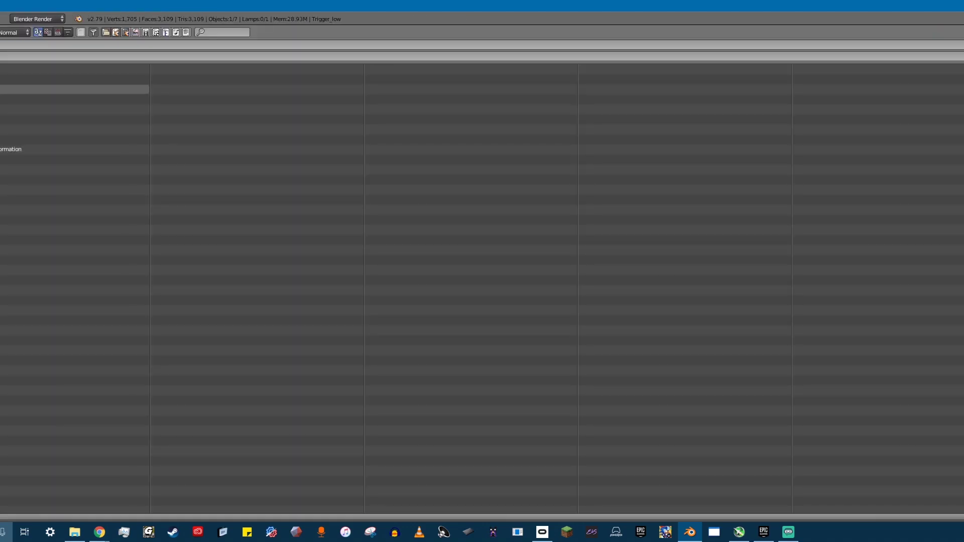
left_click(125, 99)
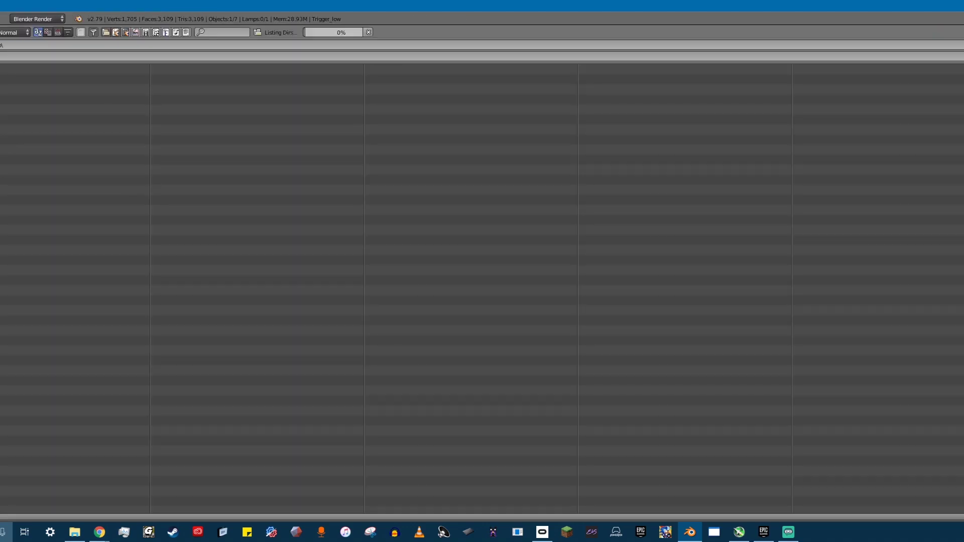
left_click(75, 119)
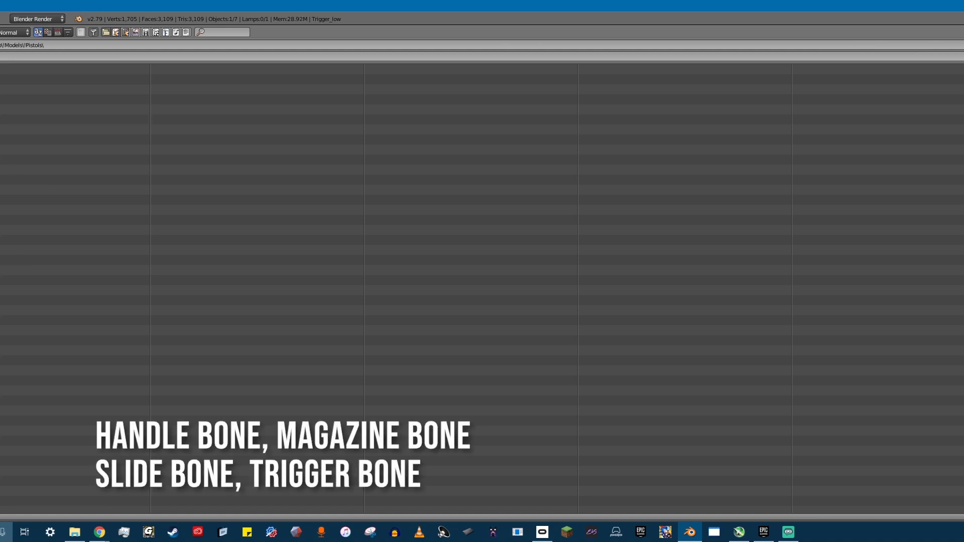
left_click(76, 89)
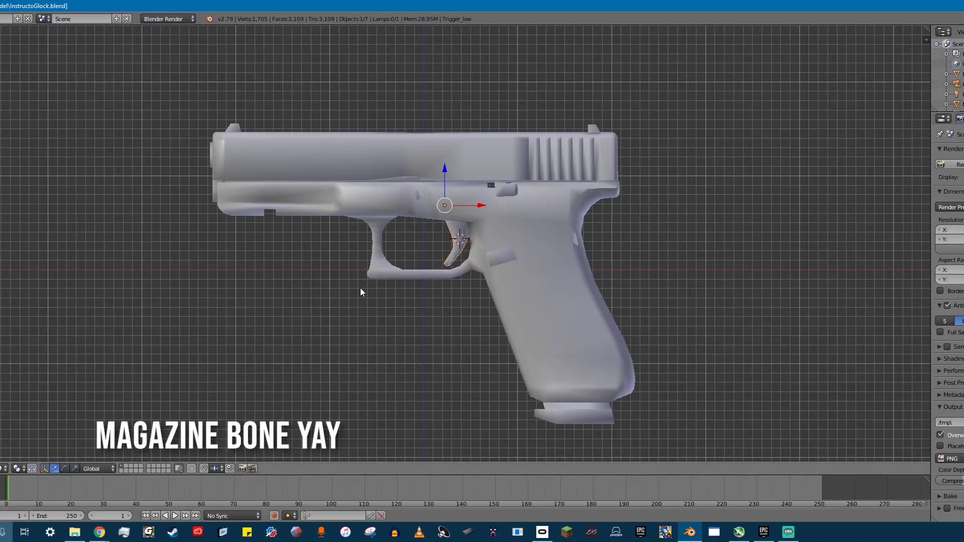
middle_click_drag(337, 344, 373, 312, "shift")
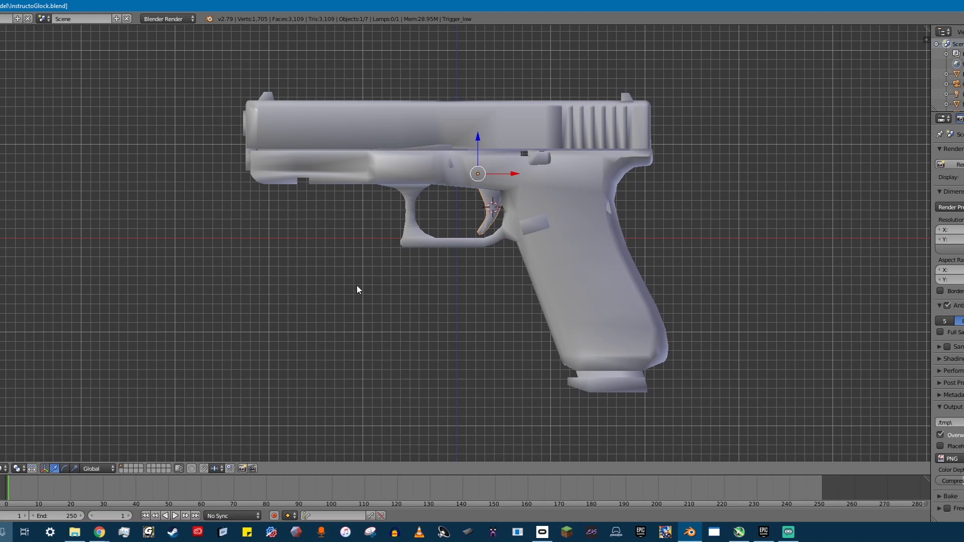
key("shift+a")
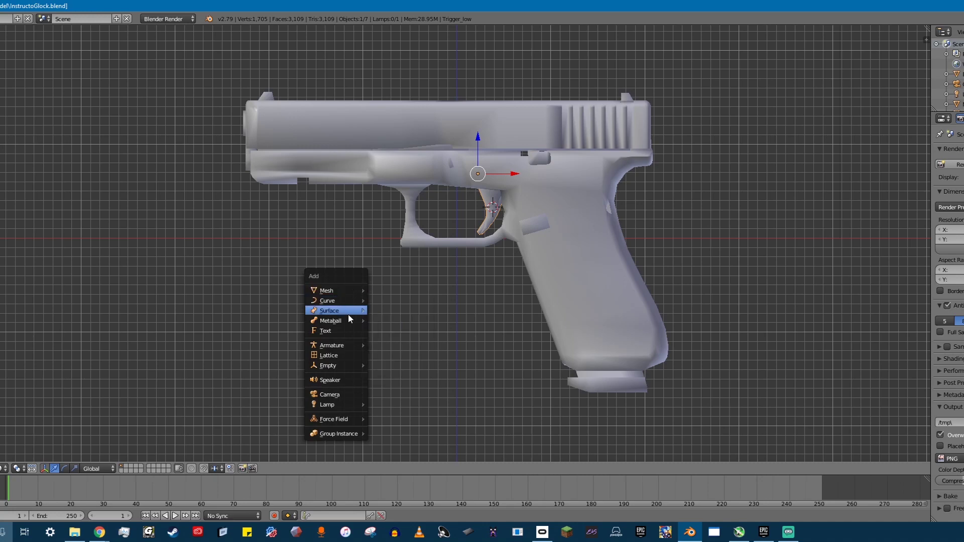
mouse_move(324, 344)
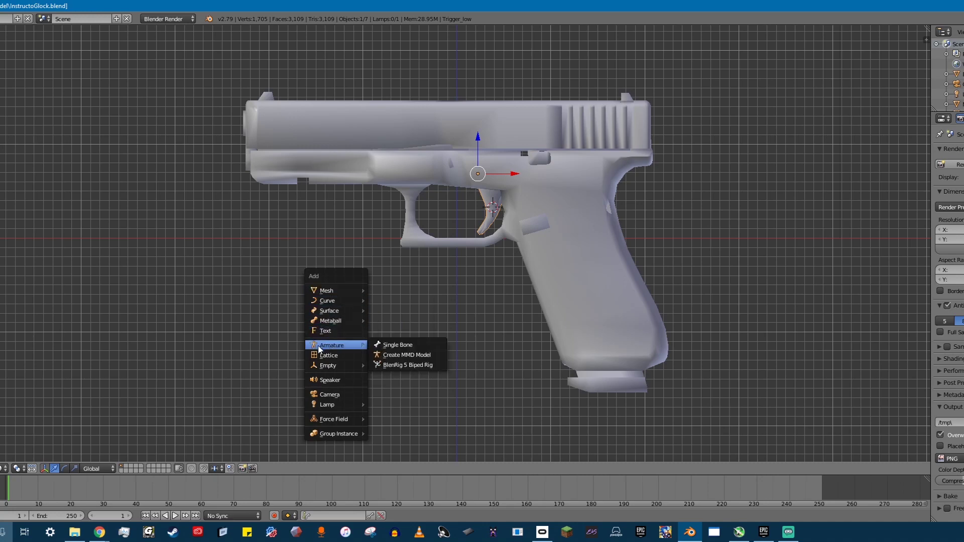
left_click(389, 344)
middle_click_drag(382, 244, 452, 263)
middle_click_drag(478, 208, 447, 276)
key("ctrl+z")
key("KP_1")
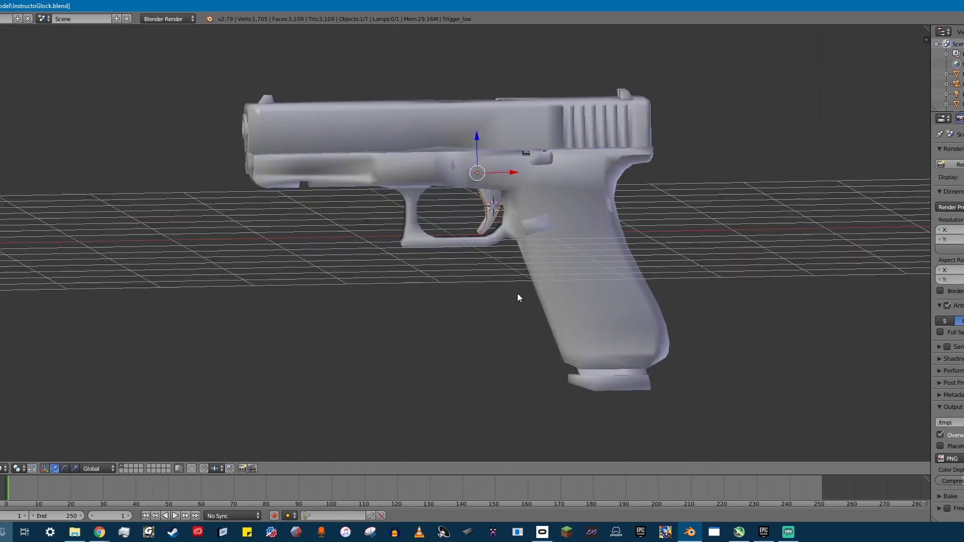
Circle-select a band of vertices across the middle of the frame's grip in wireframe shading, starting from an empty selection
right_click(559, 292)
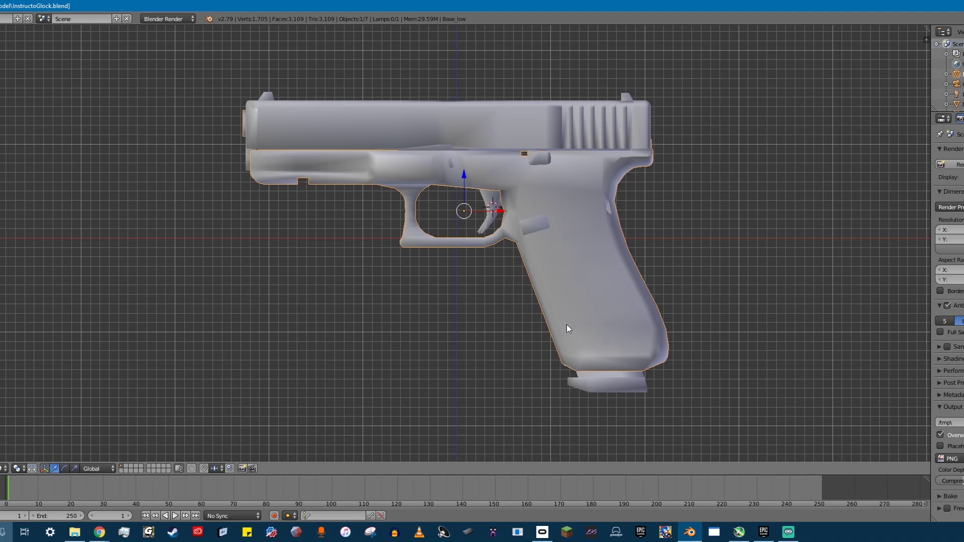
key("Tab")
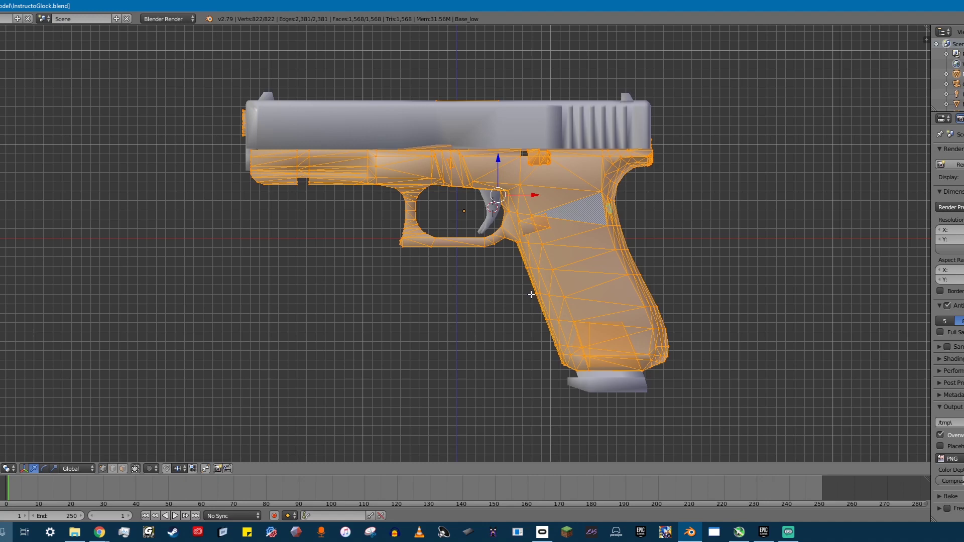
key("a")
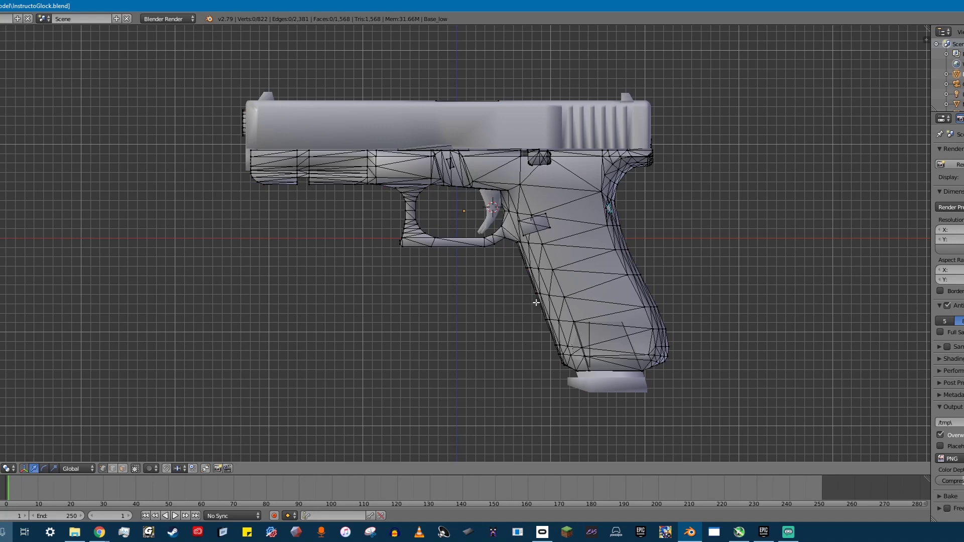
key("z")
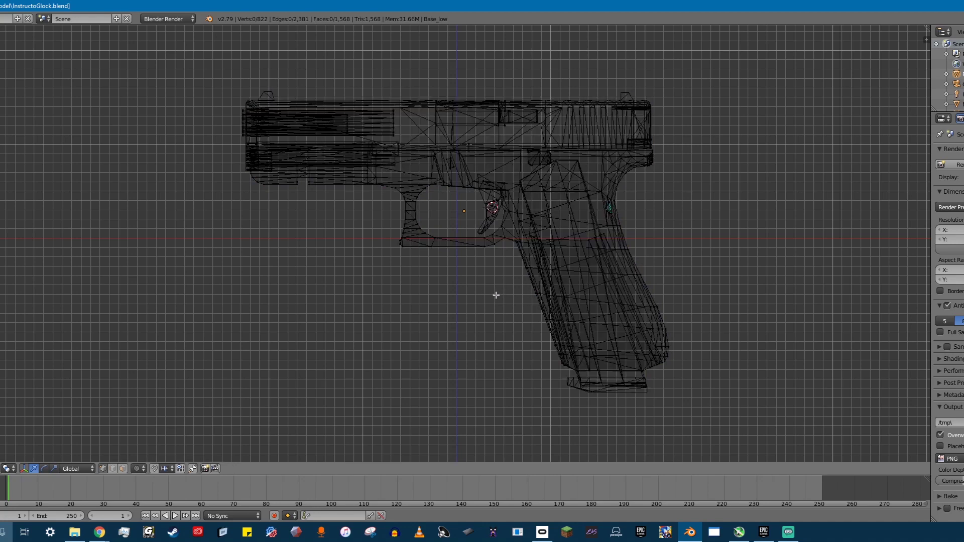
key("c")
mouse_move(525, 268)
left_mouse_down()
mouse_move(633, 255)
mouse_move(644, 277)
left_mouse_up()
left_click_drag(532, 303, 538, 302)
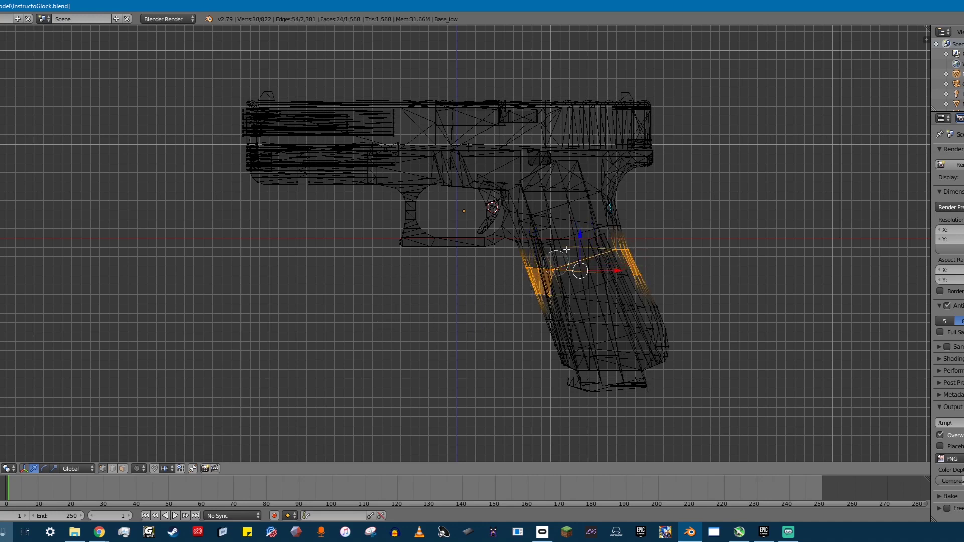
key("Escape")
Snap the 3D cursor to the selected grip vertices and set the frame's origin to the 3D cursor
middle_click_drag(699, 268, 377, 276)
key("ctrl+KP_3")
key("shift+s")
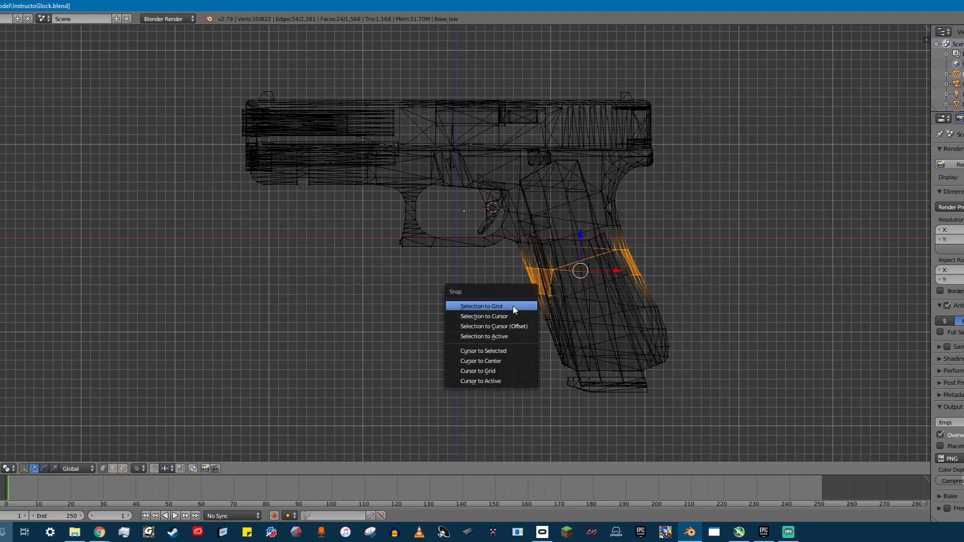
left_click(499, 351)
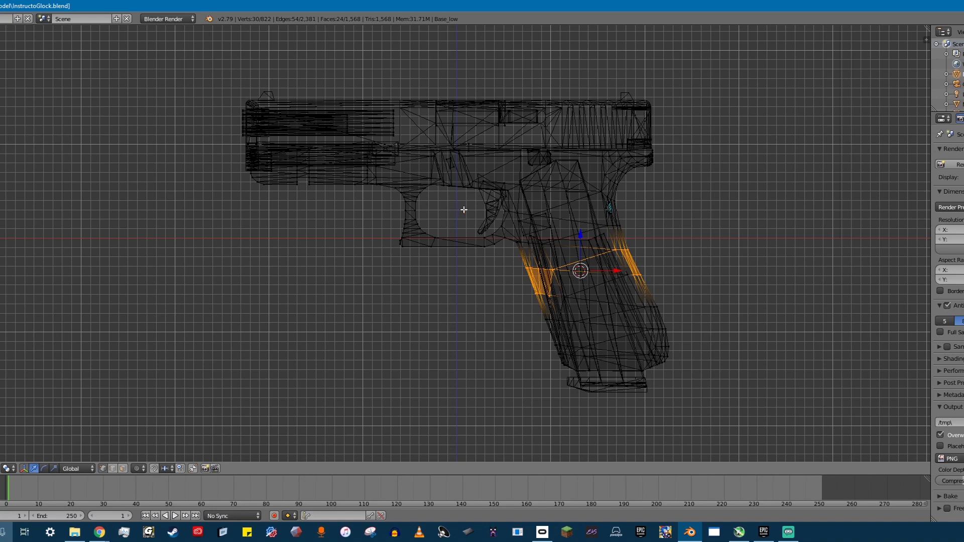
key("Tab")
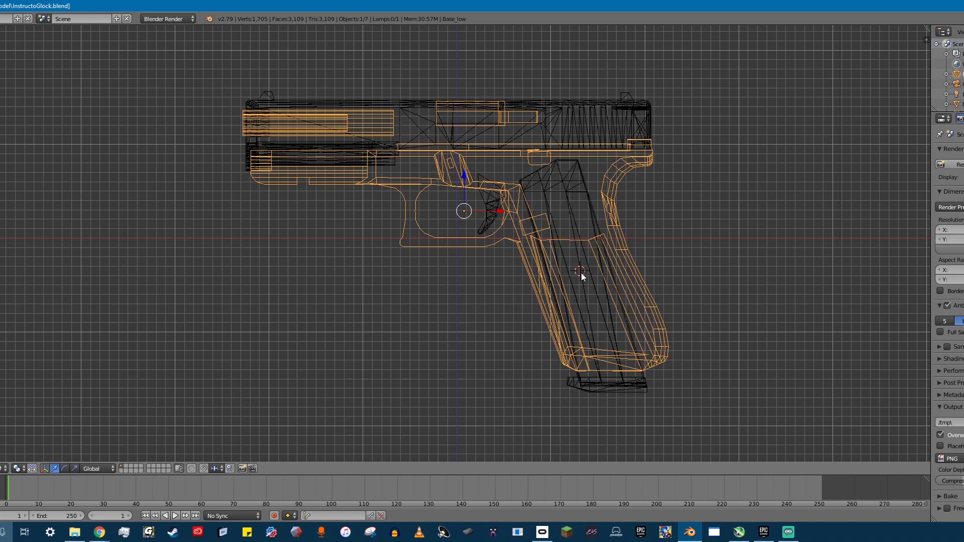
key("ctrl+shift+alt+c")
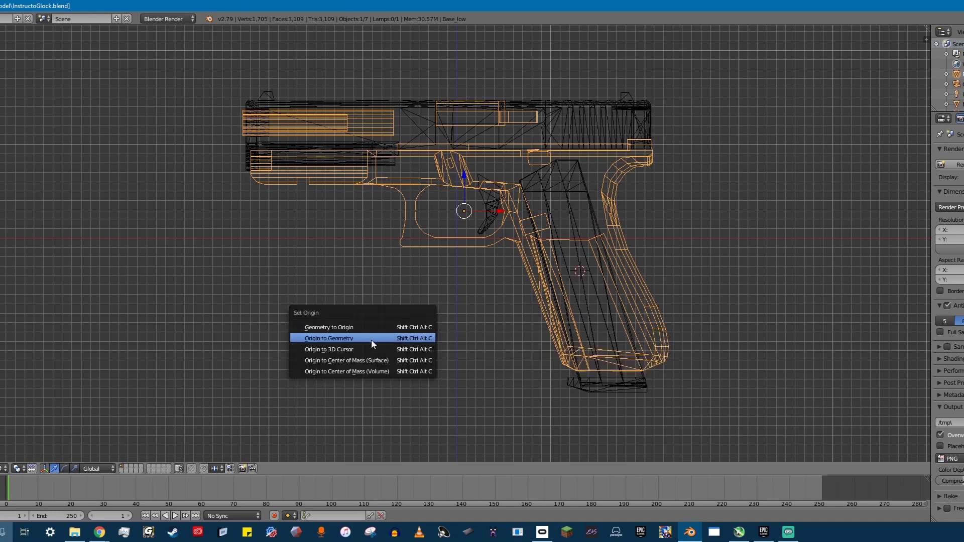
left_click(327, 350)
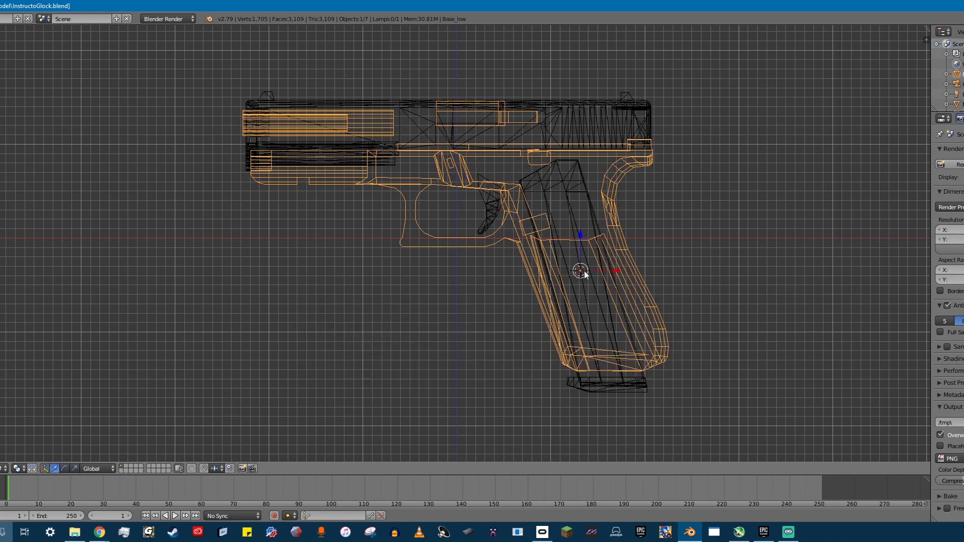
Return the viewport to solid shading in the front view
middle_click_drag(371, 273, 428, 271)
key("KP_1")
left_click(16, 469)
left_click(31, 437)
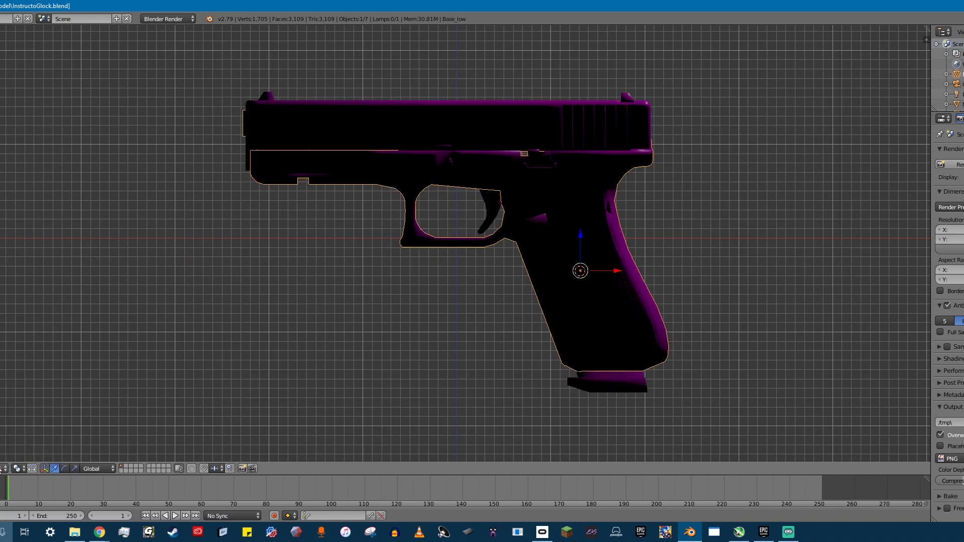
left_click(17, 468)
left_click(13, 432)
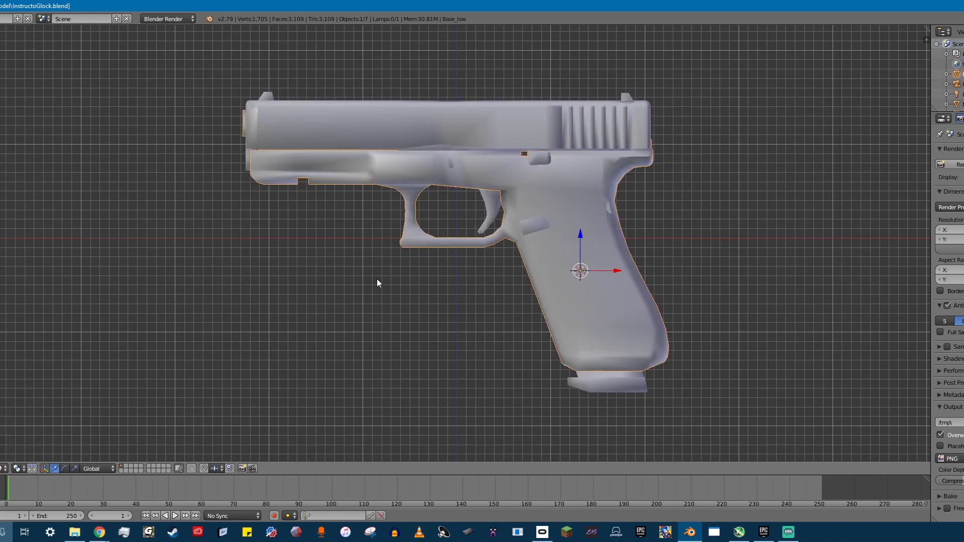
Add a single-bone armature at the 3D cursor in the grip and enable X-Ray display for it
middle_click_drag(374, 282, 318, 313, "shift")
key("shift+a")
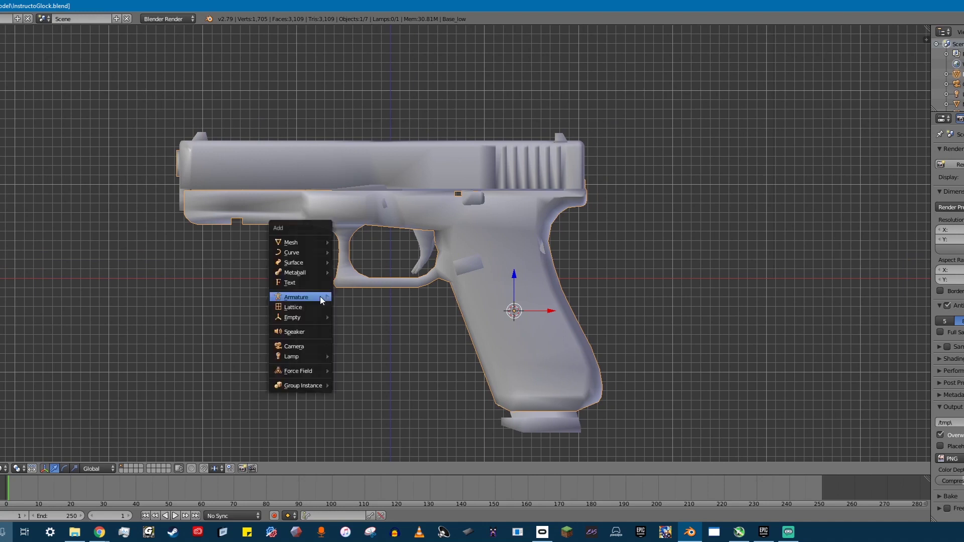
mouse_move(321, 296)
left_click(352, 297)
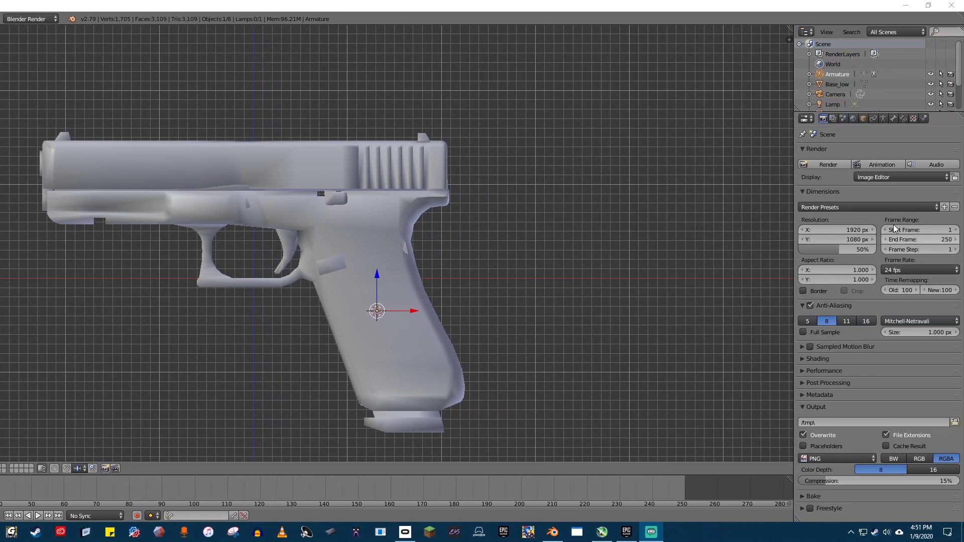
left_click(884, 119)
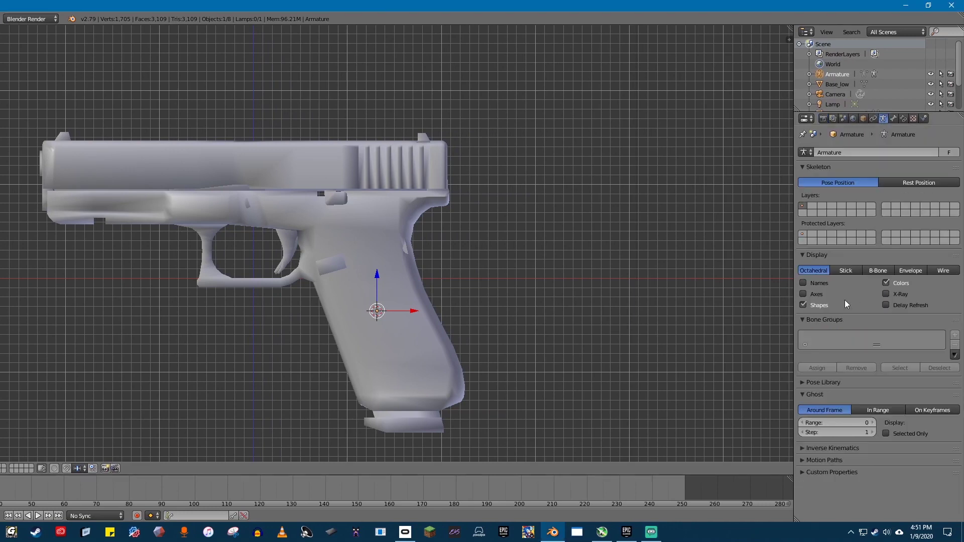
left_click(886, 295)
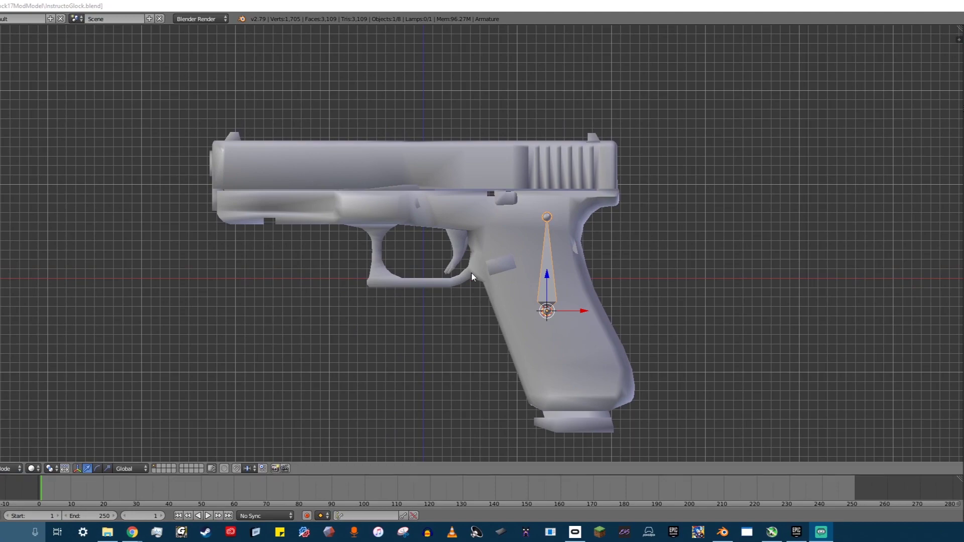
Shorten the armature's bone inside the grip and name it Handle
middle_click_drag(454, 287, 596, 305)
key("KP_3")
key("Tab")
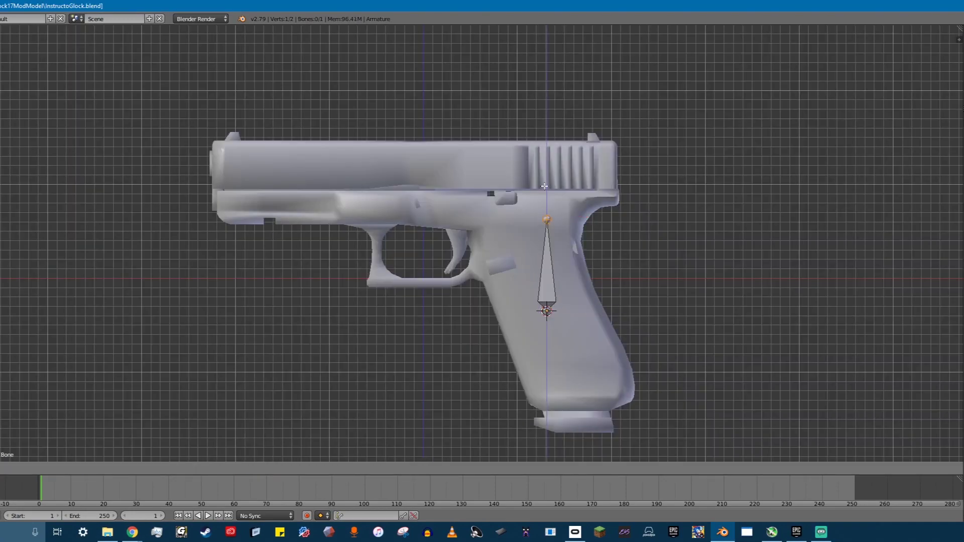
key("a")
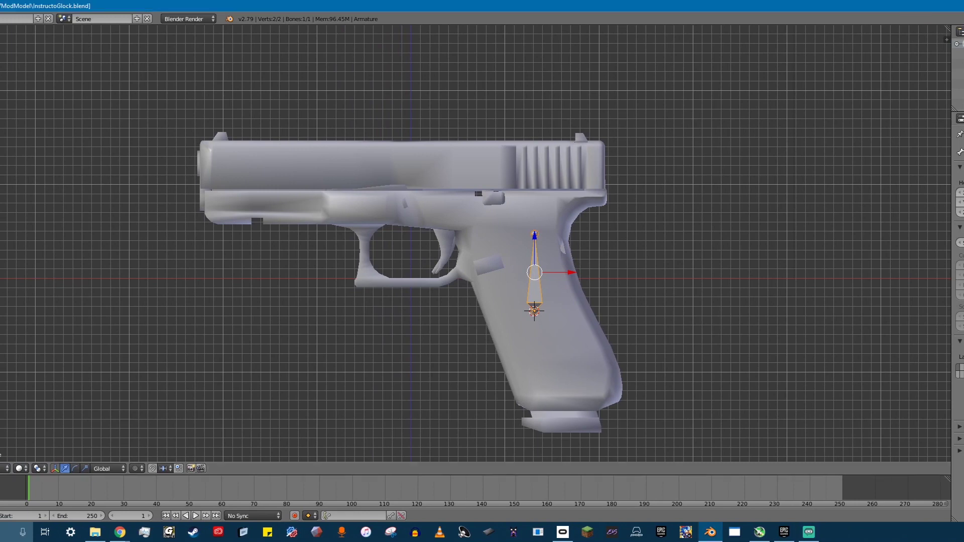
key("Return")
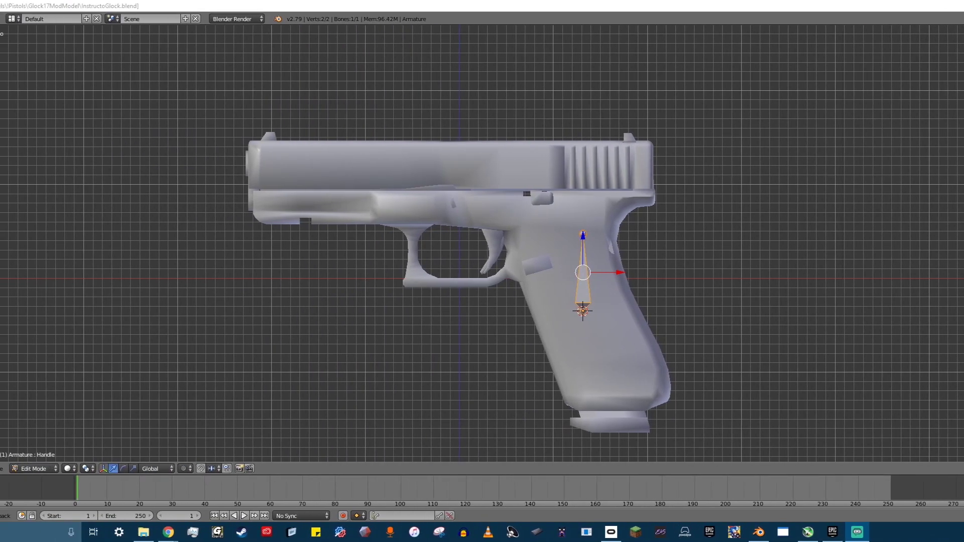
Add a bone in the slide, rotated 90 degrees to point toward the muzzle and parented to the Handle bone
left_click(286, 166)
key("shift+a")
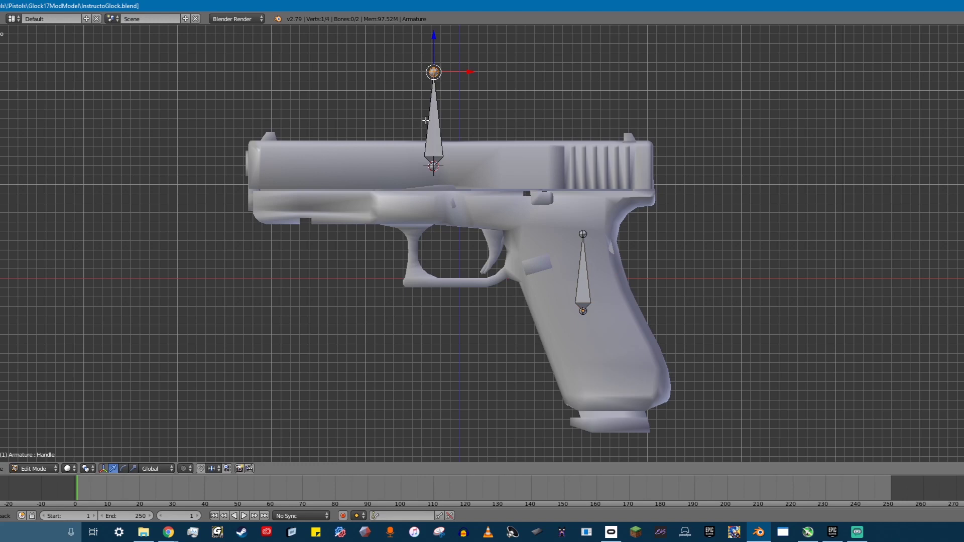
type("r")
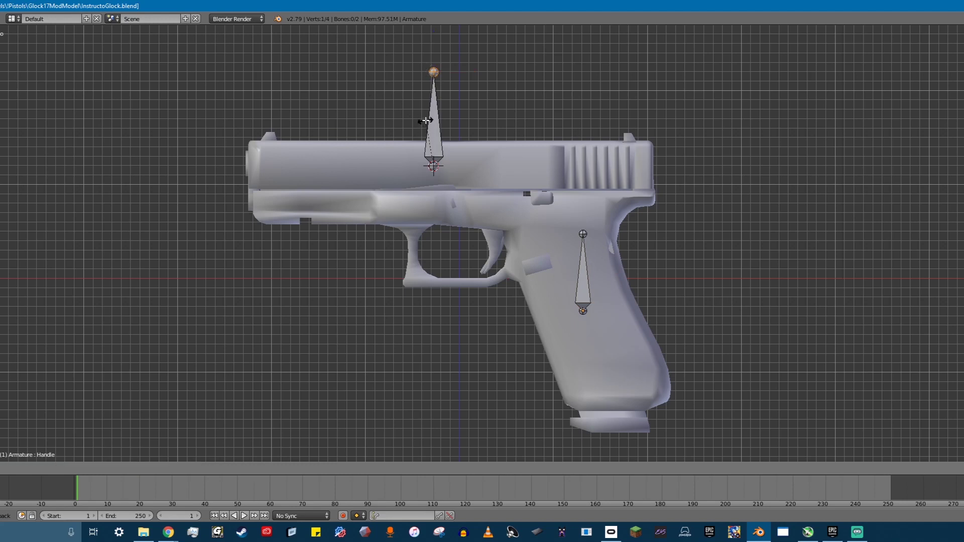
type("90")
key("Return")
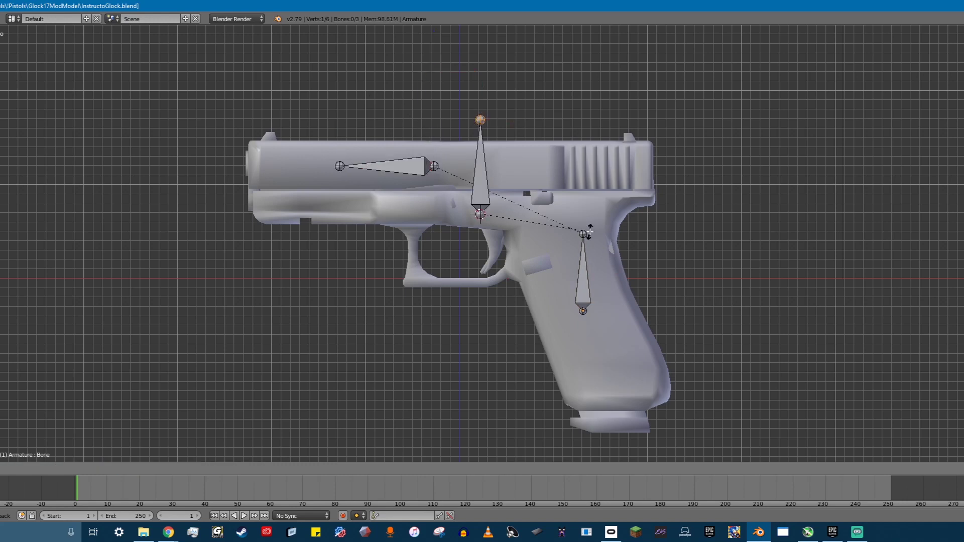
Rotate a new bone above the trigger by 180 degrees and shorten it along Z to the trigger's length
type("180")
key("Return")
key("KP_5")
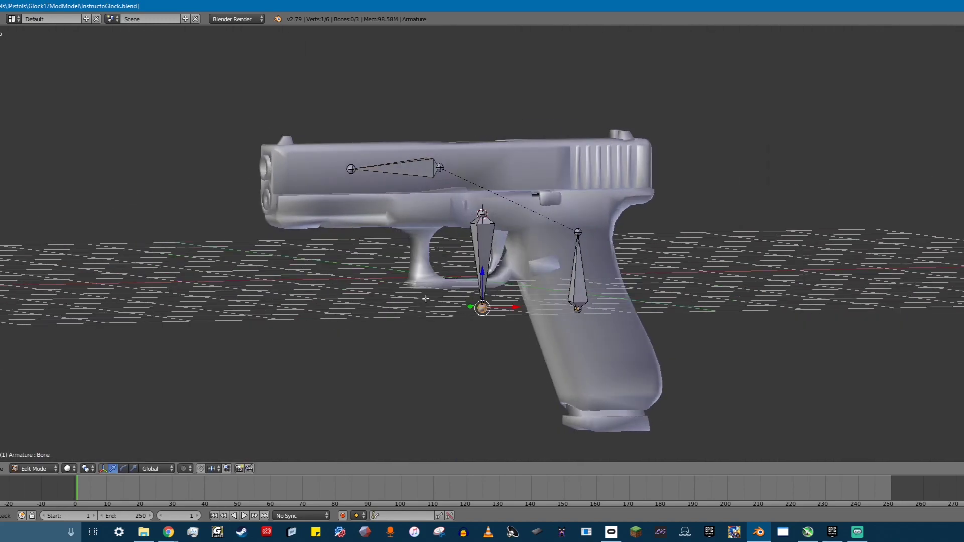
key("KP_5")
key("g")
key("z")
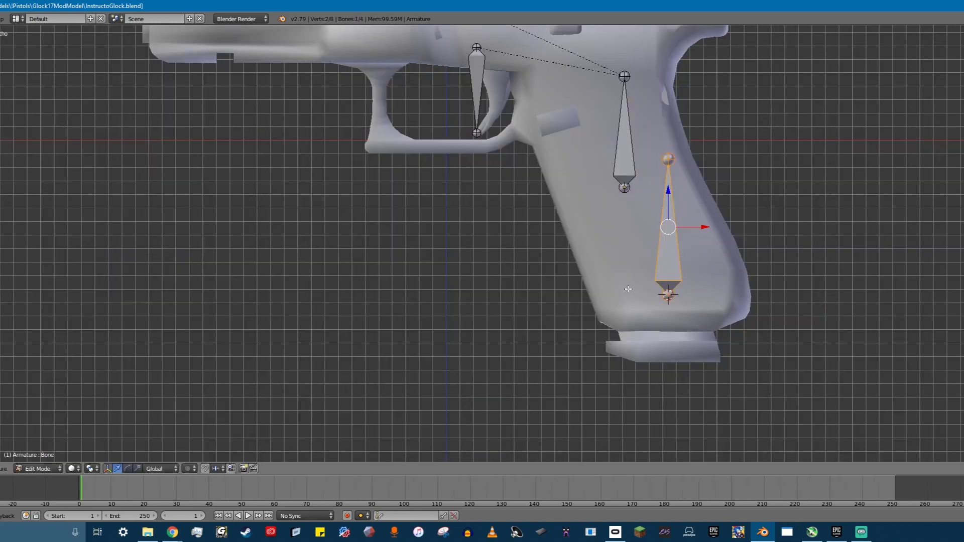
Move the base of the new bone in the lower grip back to the magazine's rear edge
scroll(646, 297, "up", 4)
key("z")
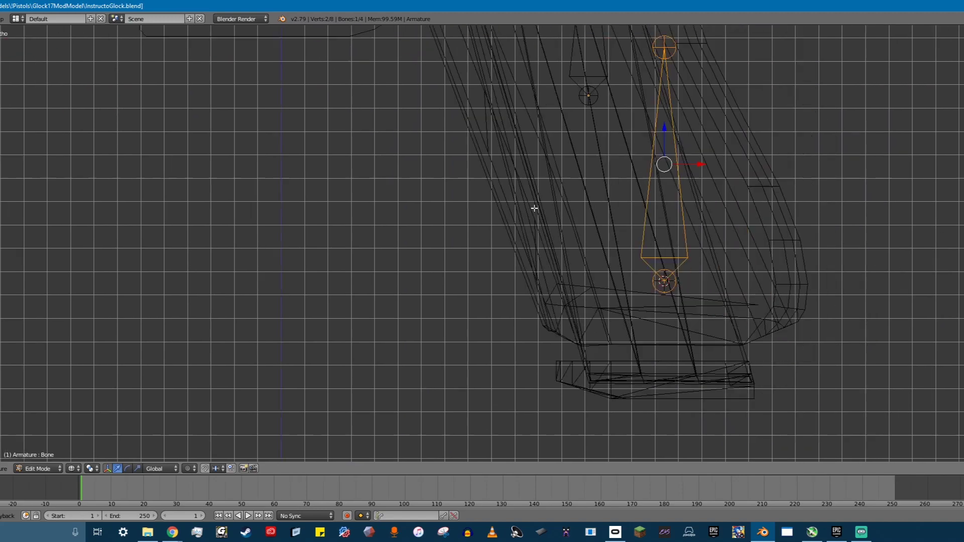
key("KP_5")
key("KP_1")
key("KP_5")
scroll(706, 304, "up", 3)
right_click(768, 301)
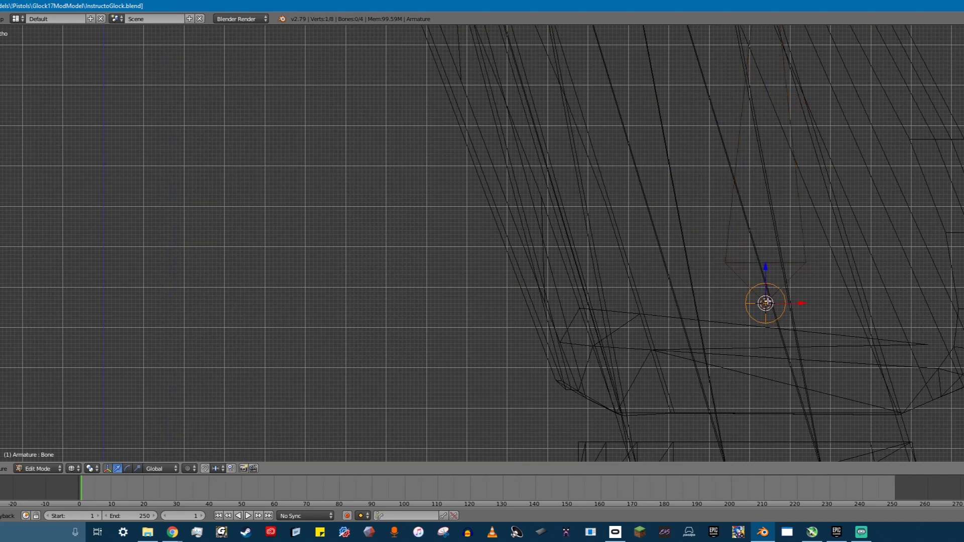
key("g")
left_click(872, 346)
Adjust the tip of the lower grip bone so that it slants along the magazine's rear edge
key("z")
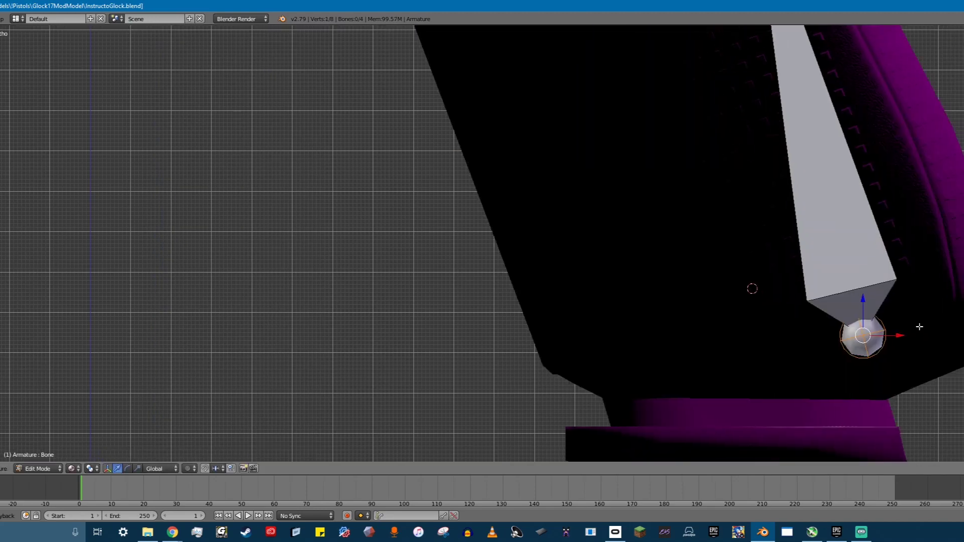
key("z")
key("KP_5")
middle_click_drag(905, 307, 822, 319)
key("KP_1")
middle_click_drag(883, 404, 804, 366, "shift")
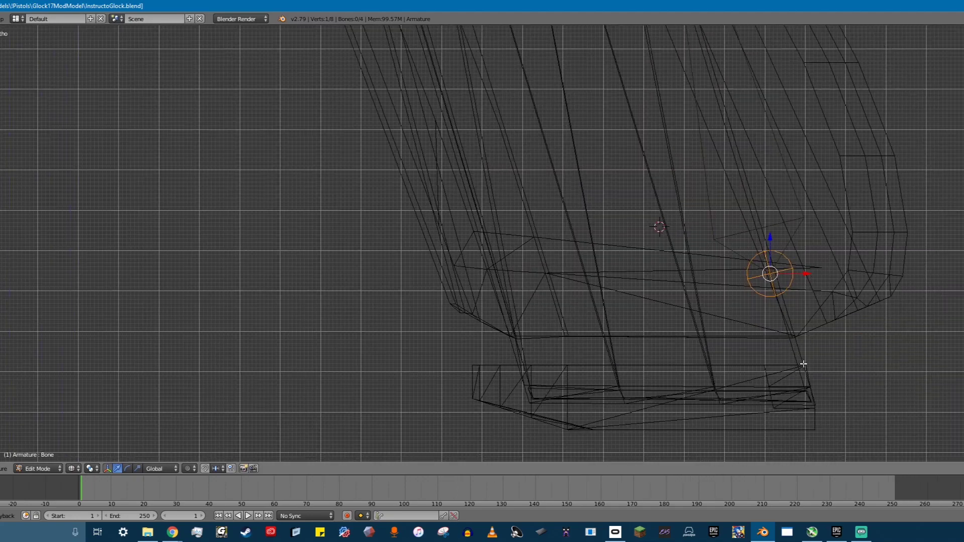
middle_click_drag(534, 60, 572, 247, "shift")
scroll(572, 248, "down", 2)
middle_click_drag(544, 183, 575, 241, "shift")
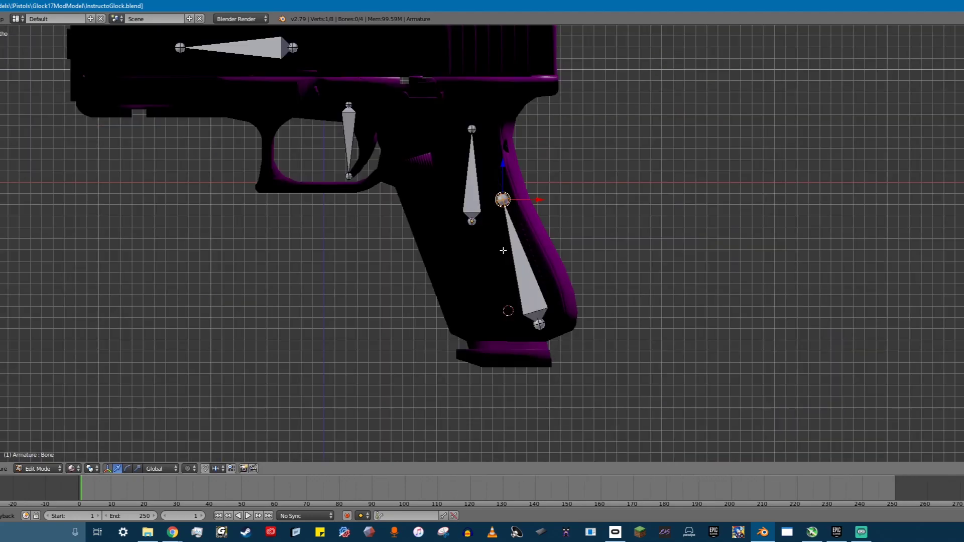
Parent the slanted grip bone to the Handle bone and name it magazine, with the viewport in solid shading
right_click(503, 250)
right_click(474, 202, "shift")
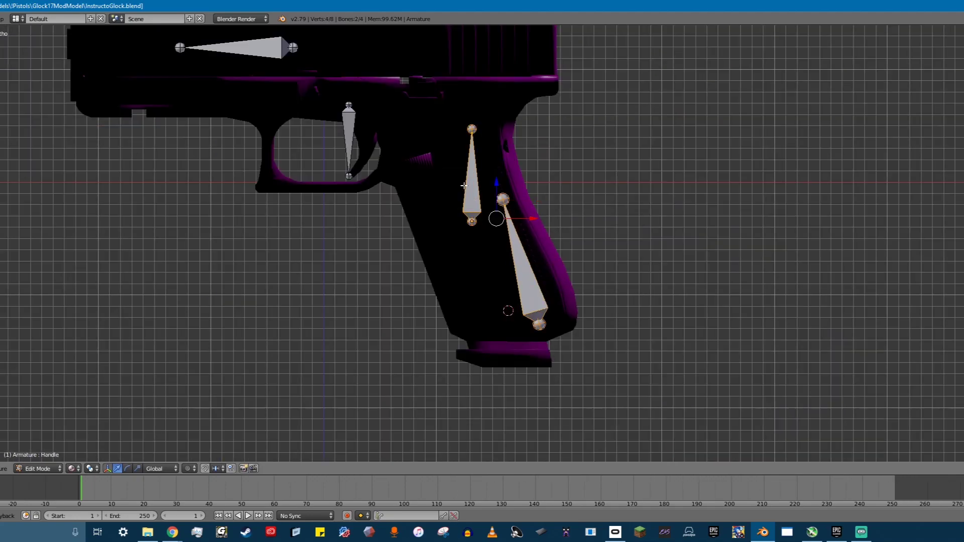
left_click(71, 469)
left_click(80, 433)
scroll(345, 216, "down", 2)
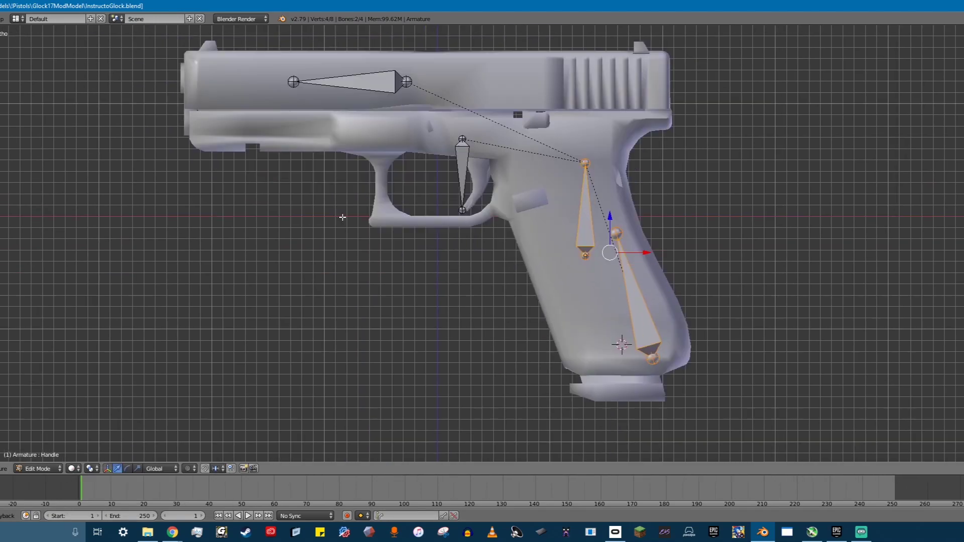
middle_click_drag(639, 334, 659, 347, "shift")
right_click(659, 346)
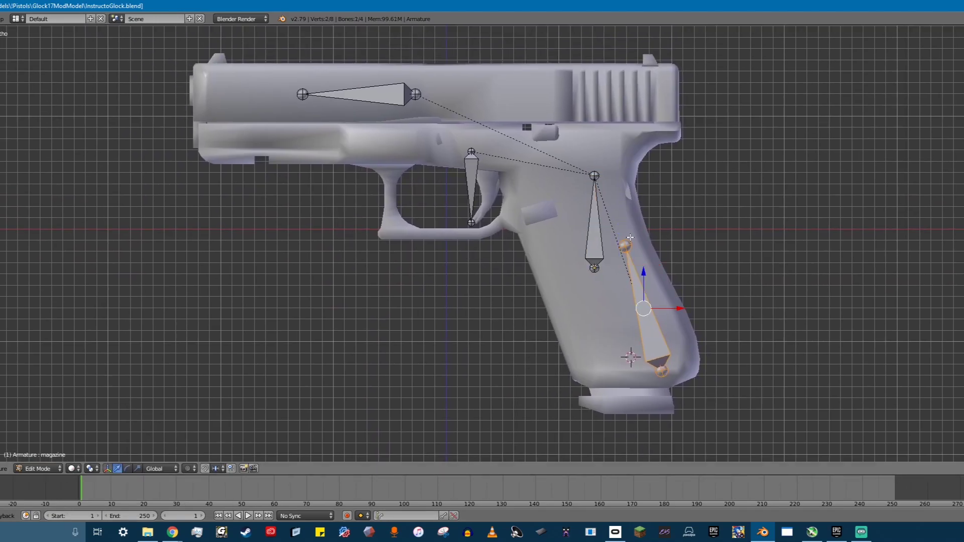
Put the armature in Pose Mode and select the Handle bone in the grip
key("KP_5")
middle_click_drag(525, 262, 523, 286)
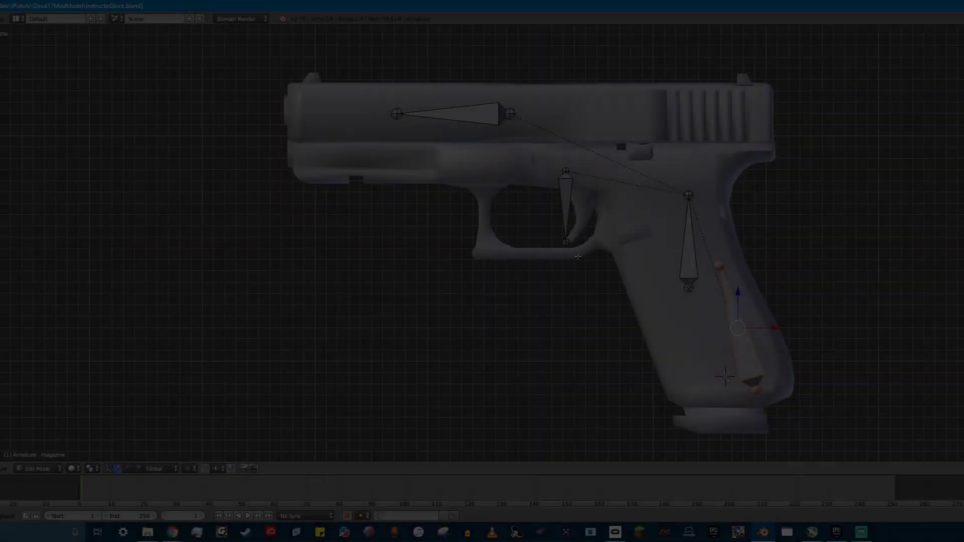
key("ctrl+Tab")
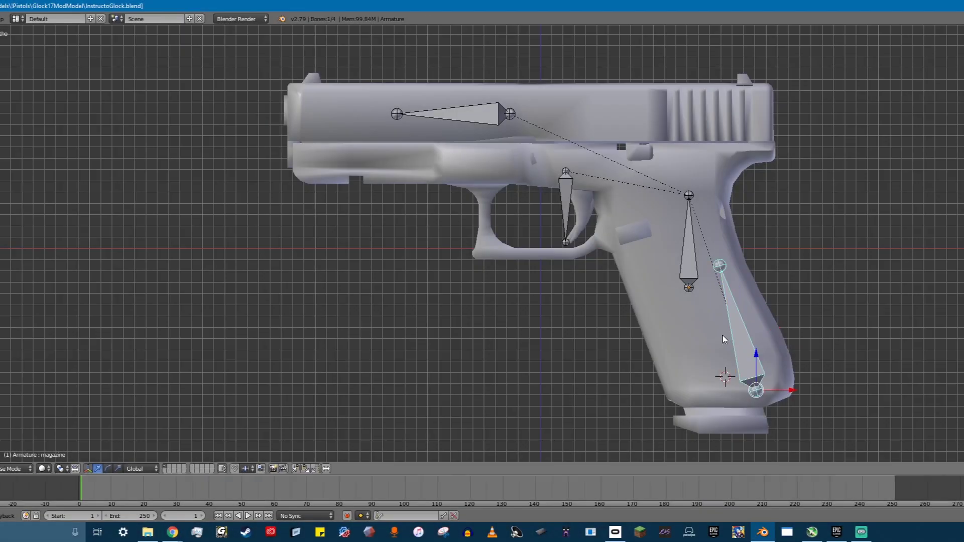
middle_click_drag(665, 345, 599, 255, "shift")
right_click(627, 179)
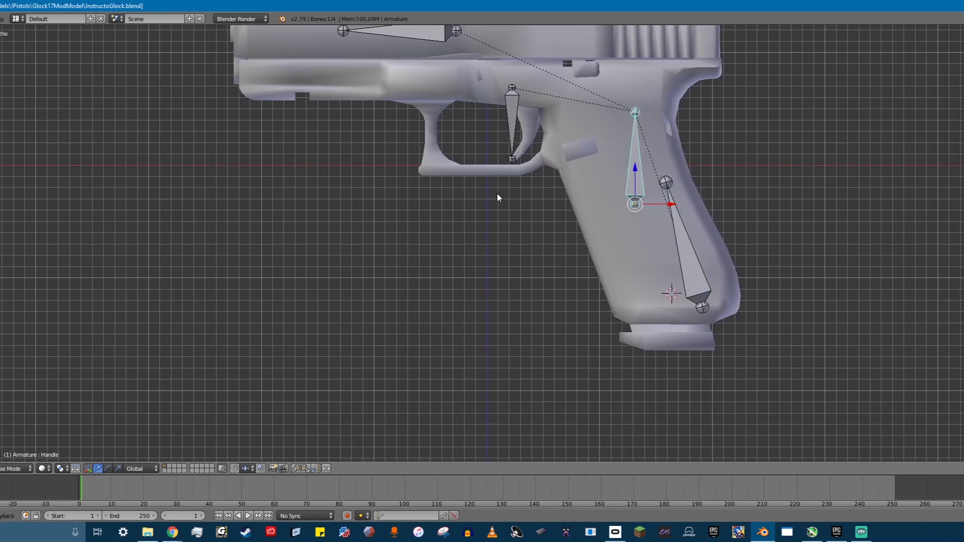
Parent the Base_low mesh to the armature's Handle bone using the Bone parenting option
middle_click_drag(497, 197, 480, 307, "shift")
key("ctrl+Tab")
right_click(602, 284, "shift")
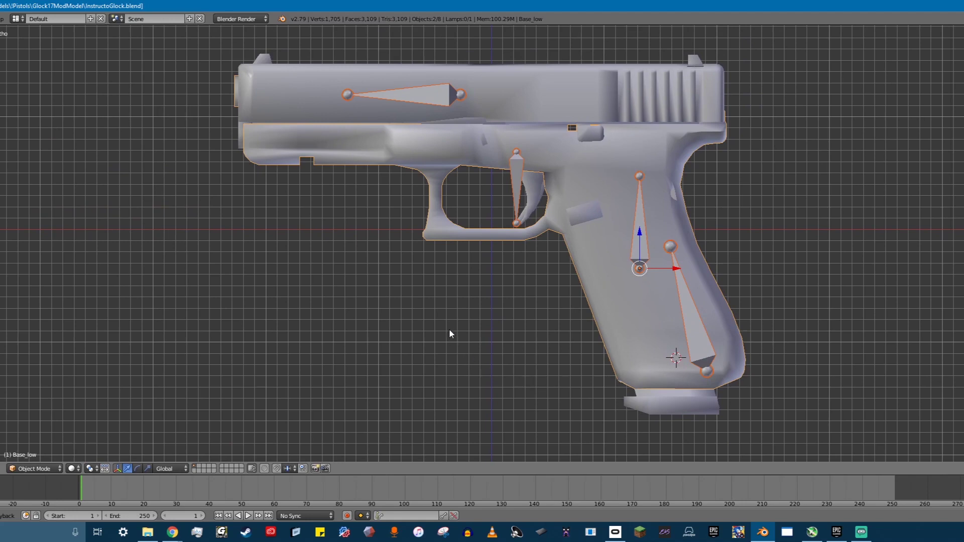
right_click(649, 247)
right_click(641, 220)
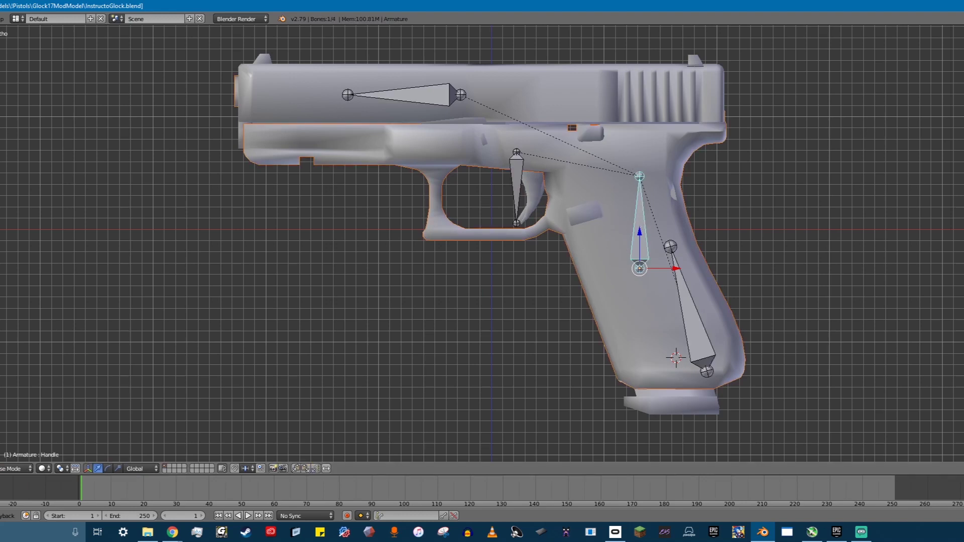
key("ctrl+p")
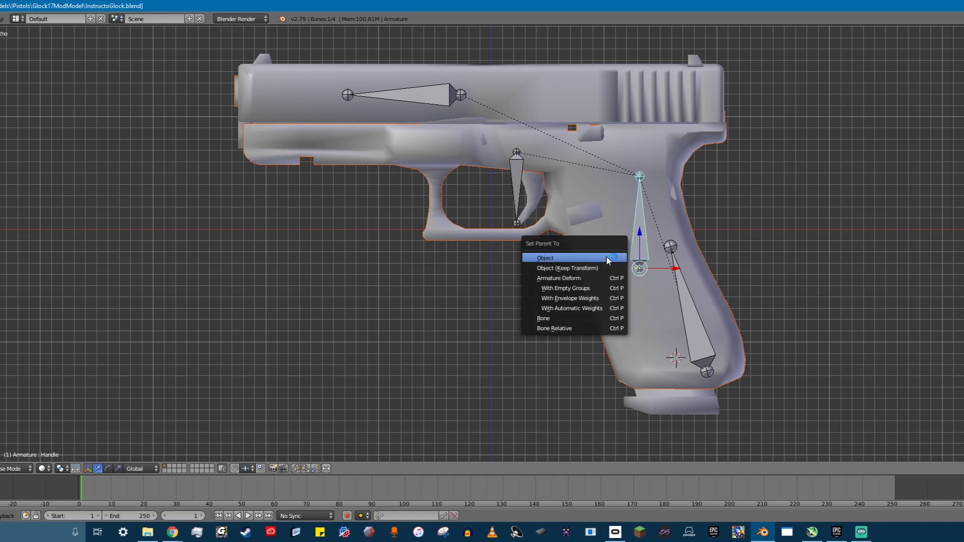
key("Down")
key("Down")
key("Down")
key("Down")
key("Down")
key("Down")
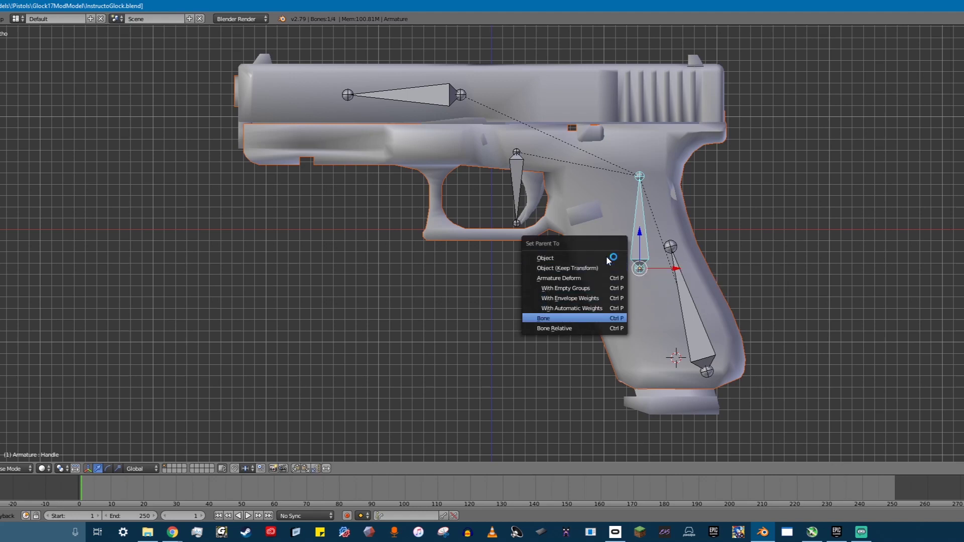
key("Return")
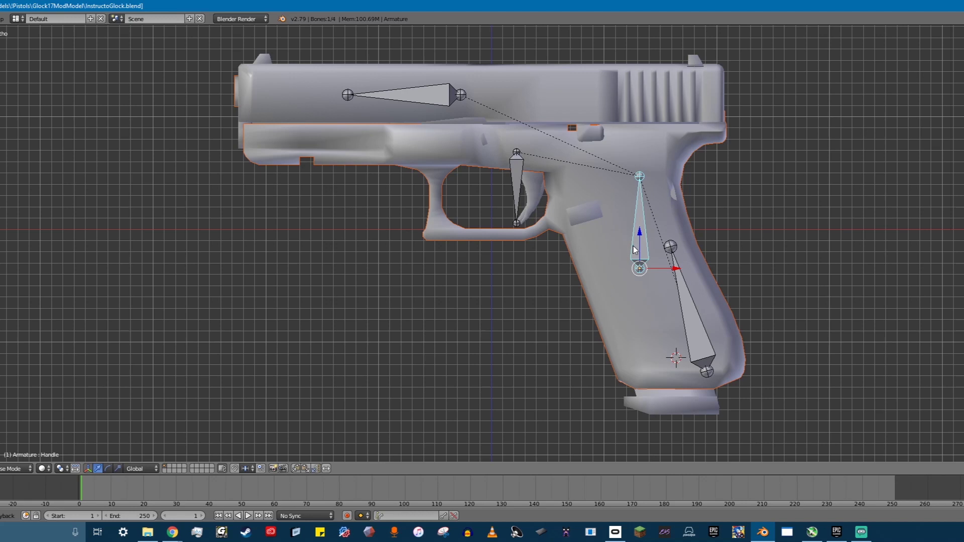
Select the Magazine_low mesh together with the armature, with the magazine bone active in Pose Mode
right_click(700, 341)
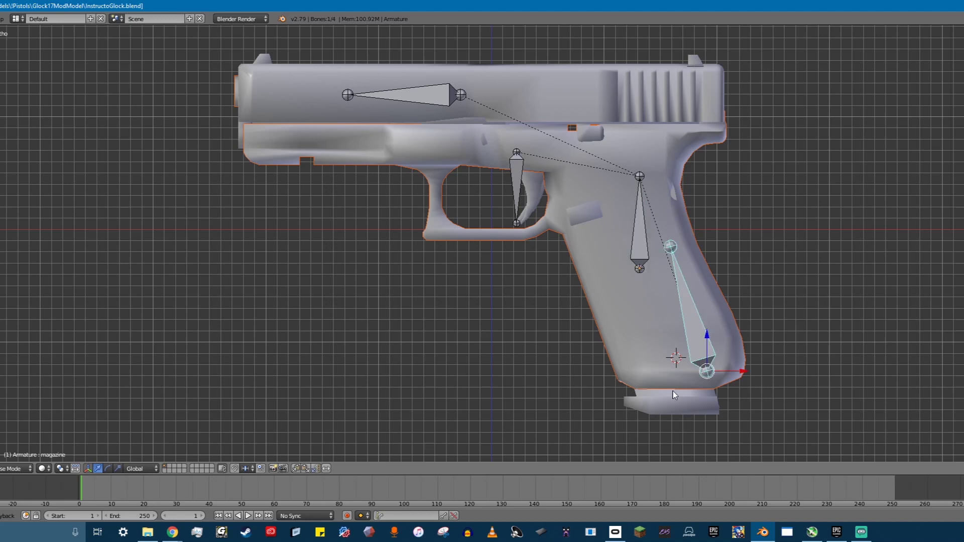
right_click(671, 409)
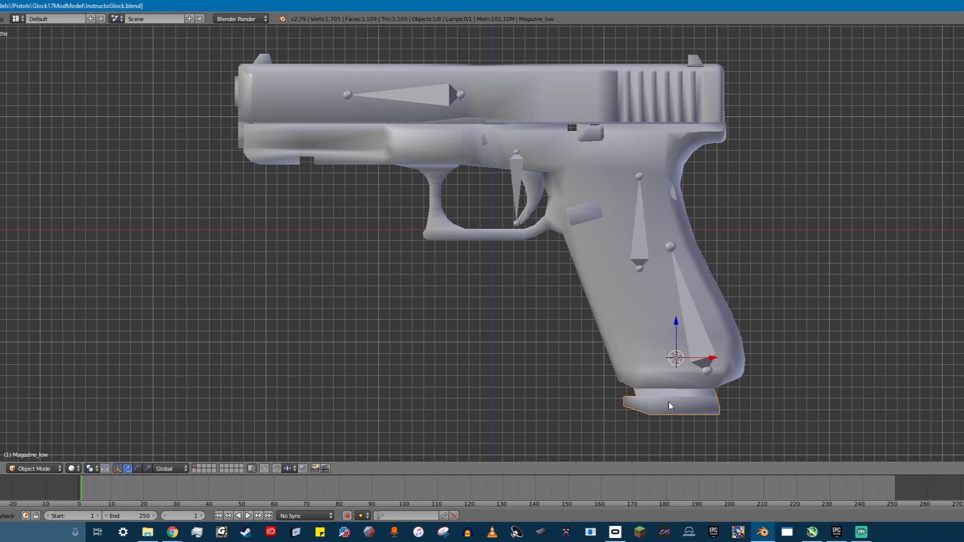
right_click(692, 333, "shift")
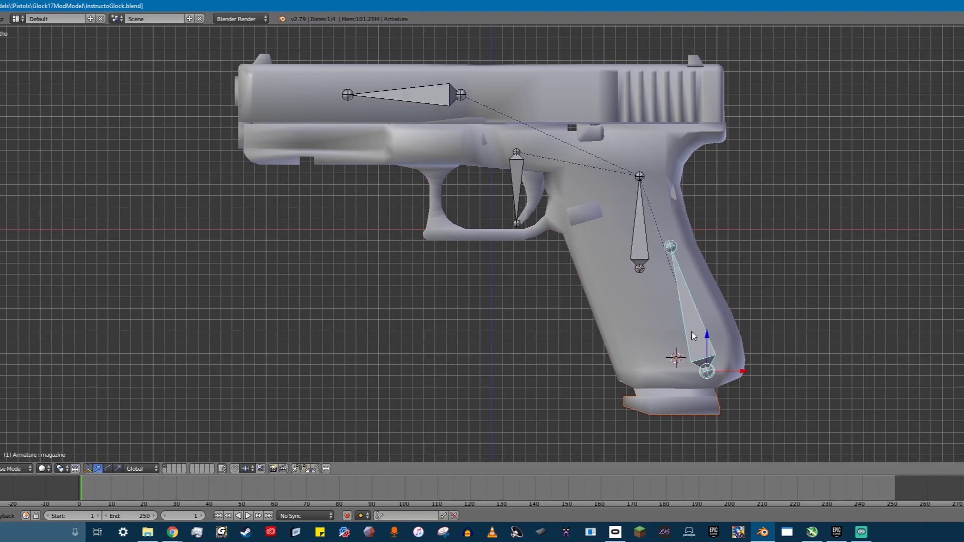
Test the slide rig by moving the slide bone rearward along its local Y axis and cancel the move
right_click(427, 93)
key("g")
key("y")
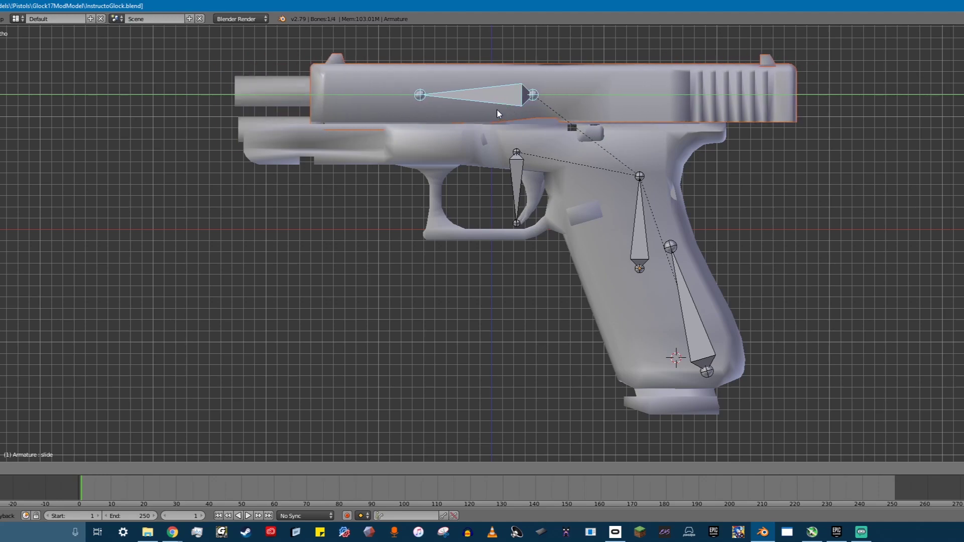
right_click(433, 173)
Return to Object Mode with the gun meshes and armature selected, and start an FBX export
middle_click_drag(345, 223, 493, 243)
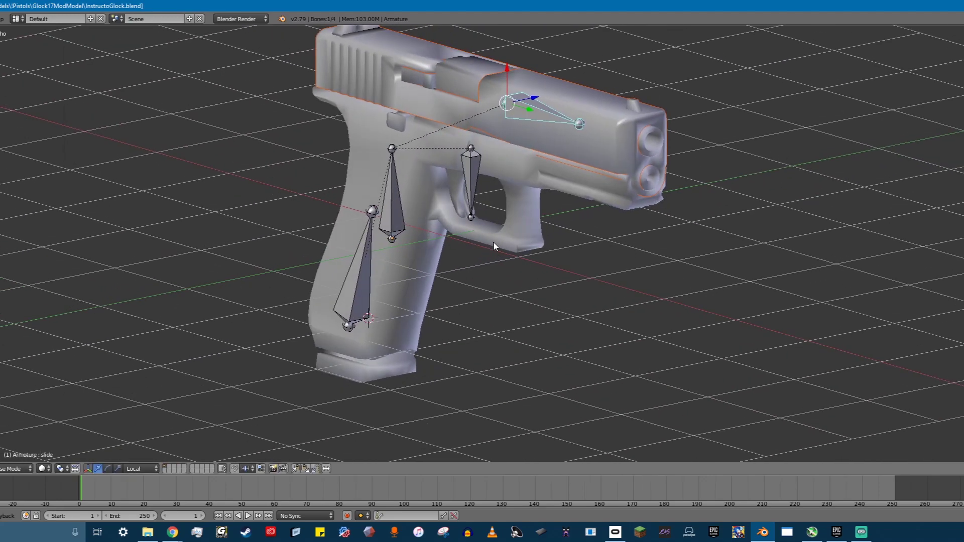
middle_click_drag(368, 210, 332, 273)
key("ctrl+Tab")
left_click(0, 18)
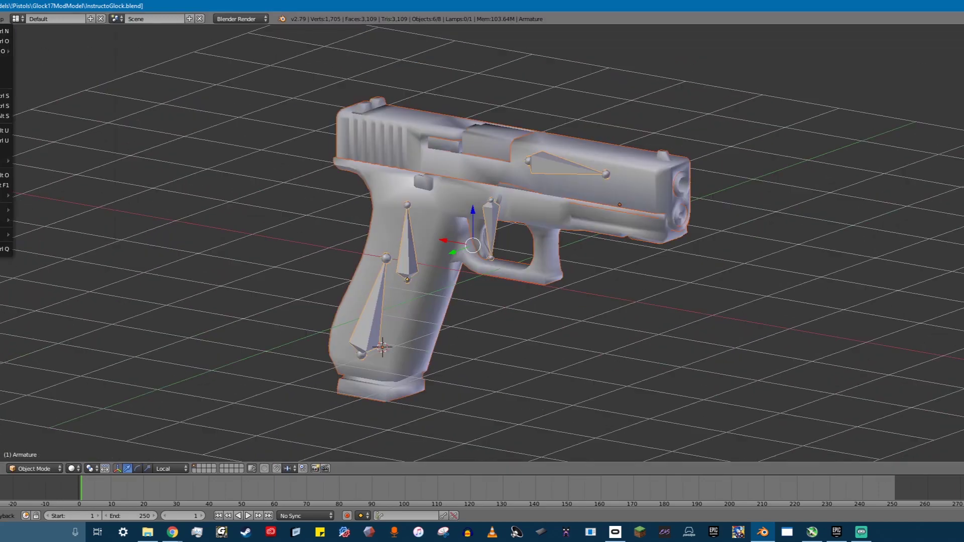
mouse_move(6, 219)
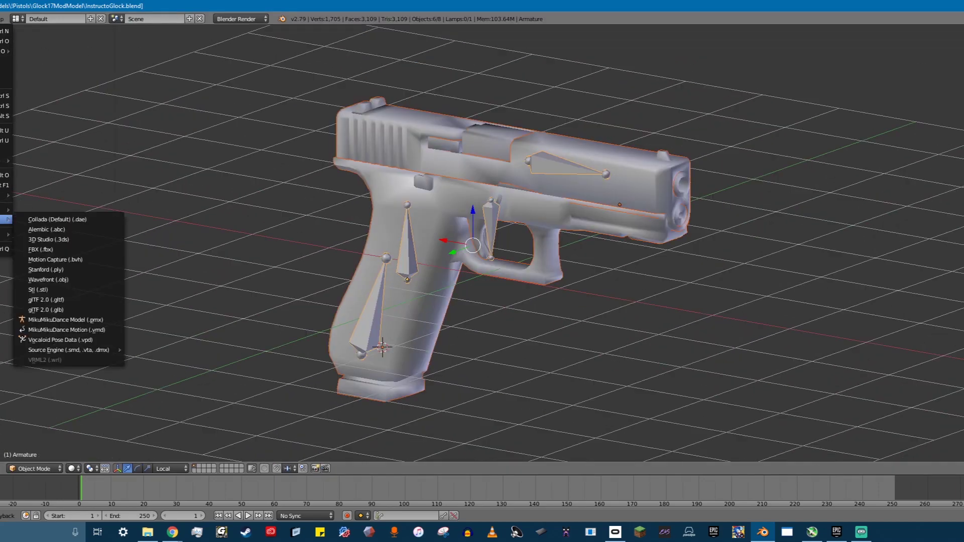
left_click(60, 249)
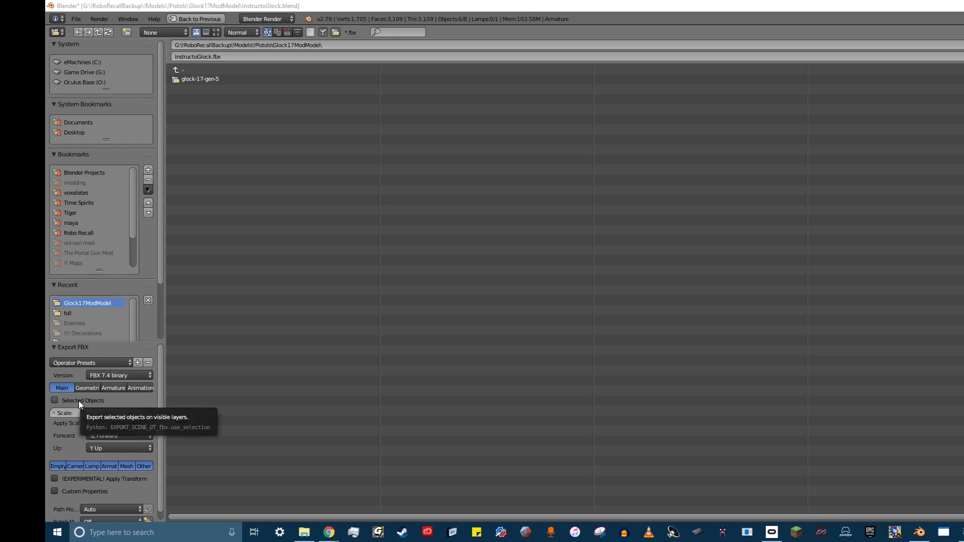
Export only the selected objects, excluding cameras and lamps, as InstructoGlock.fbx in the Glock17ModModel folder
left_click(79, 402)
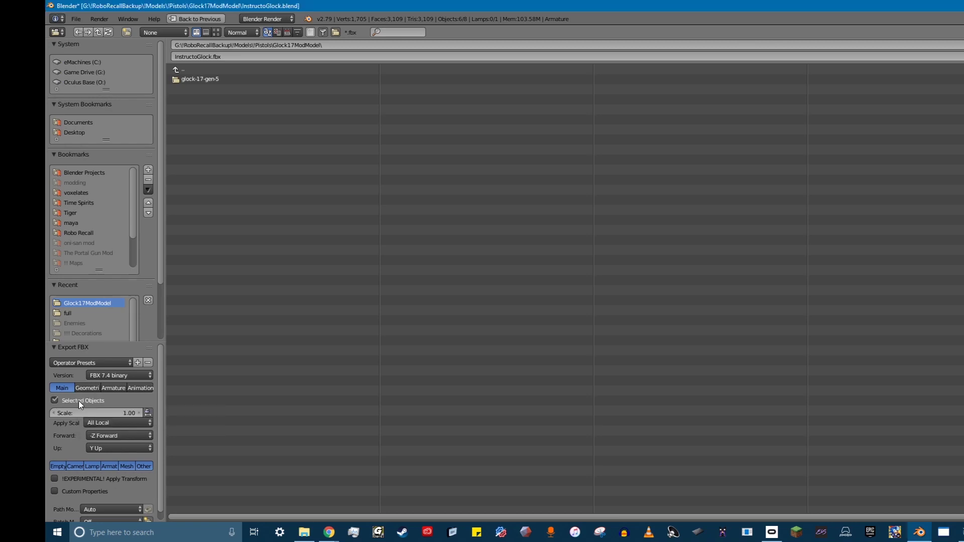
left_click_drag(75, 466, 93, 466)
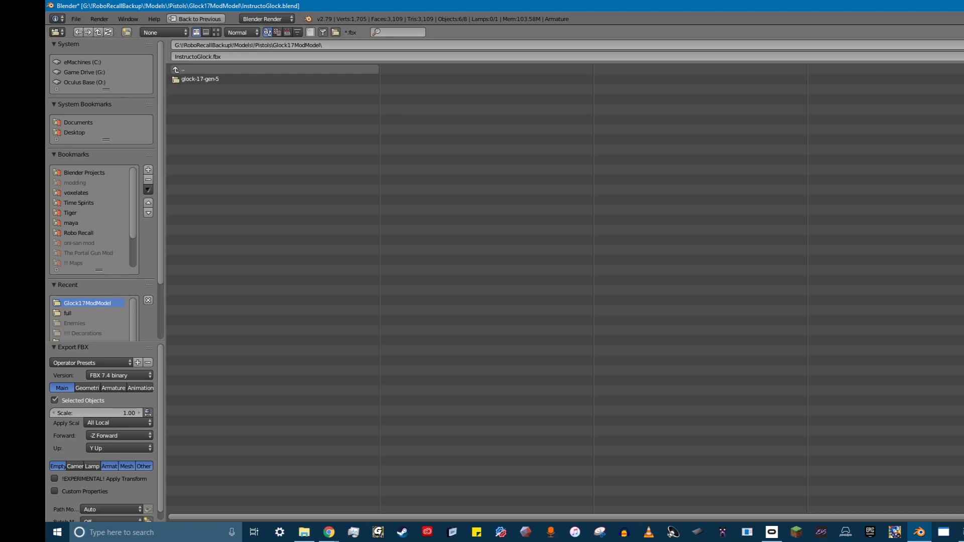
key("Return")
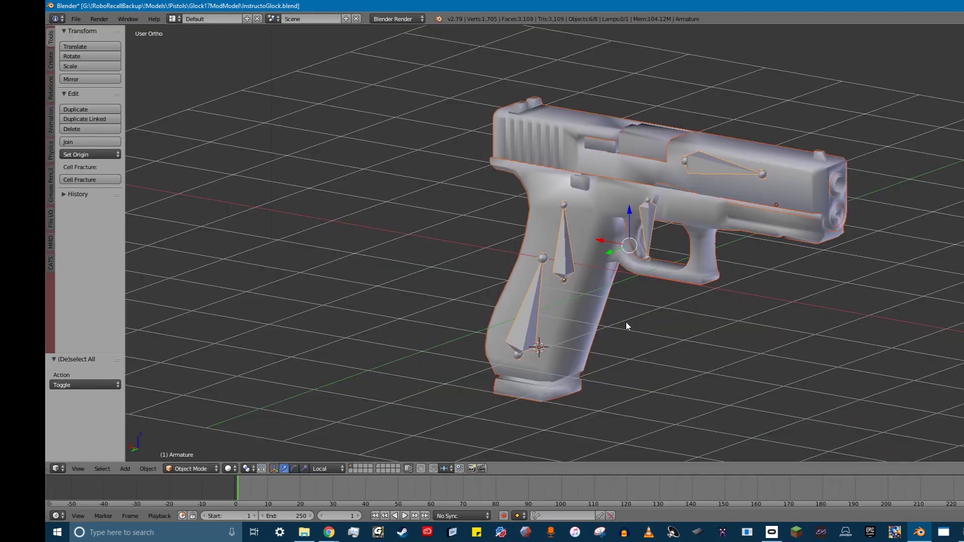